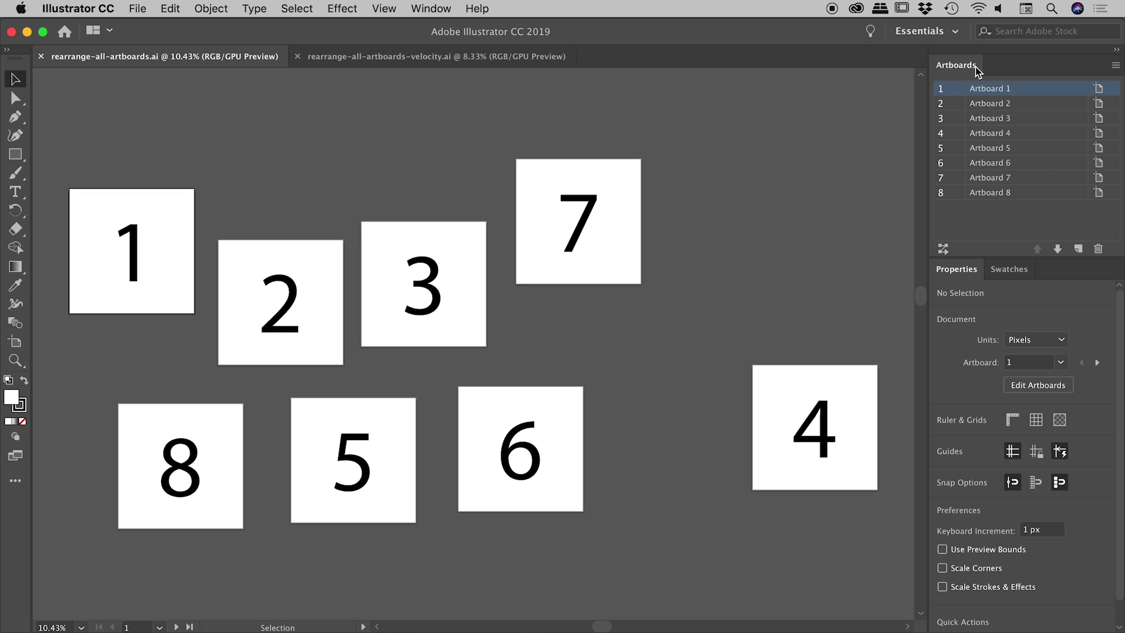
Step: Fit Artboard 4 in the document window from the Artboards panel
left_click(446, 9)
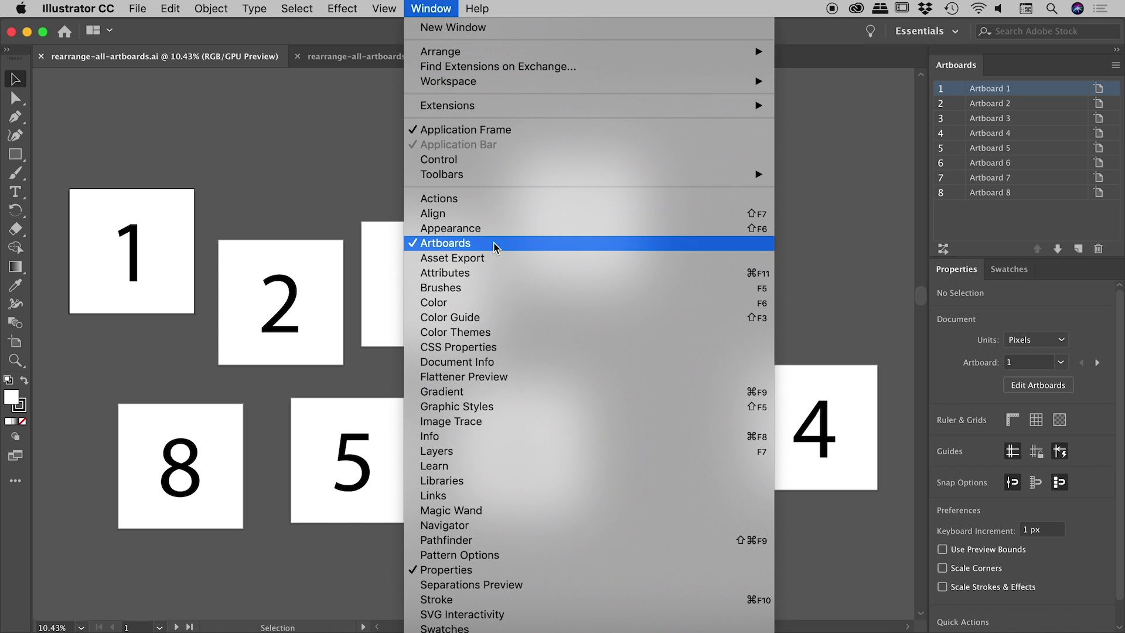
left_click(815, 31)
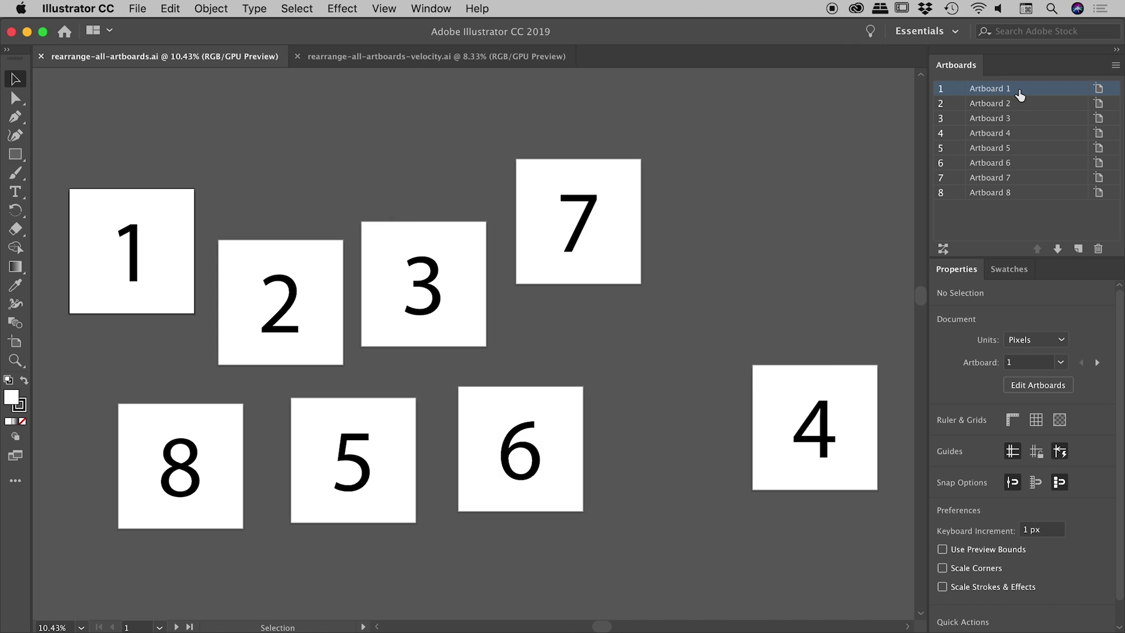
double_click(1023, 93)
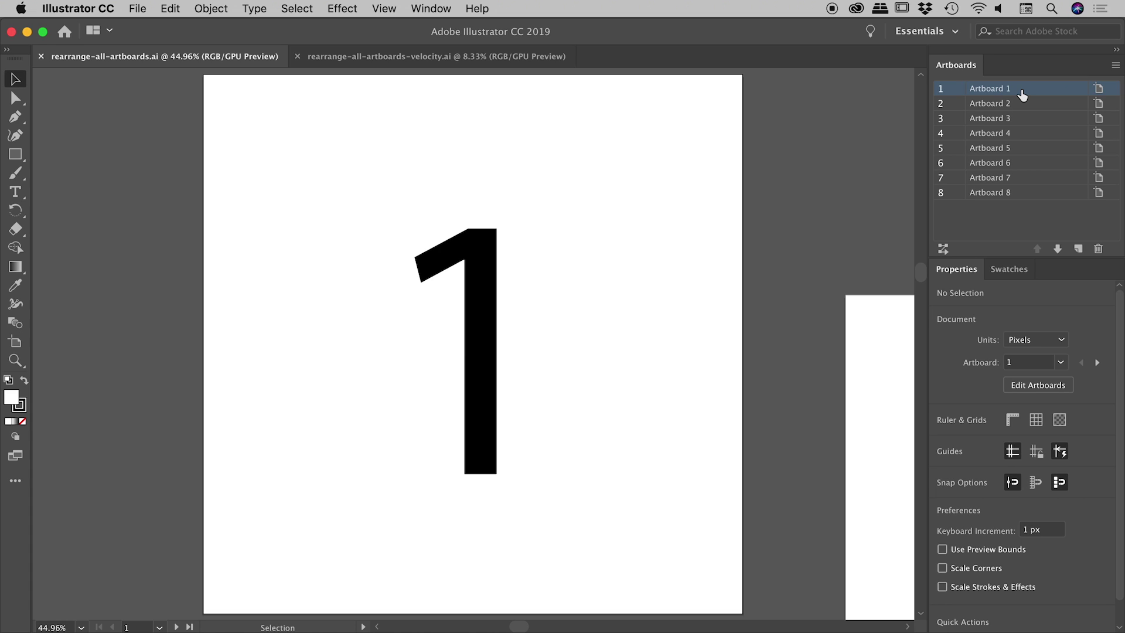
left_click(1032, 134)
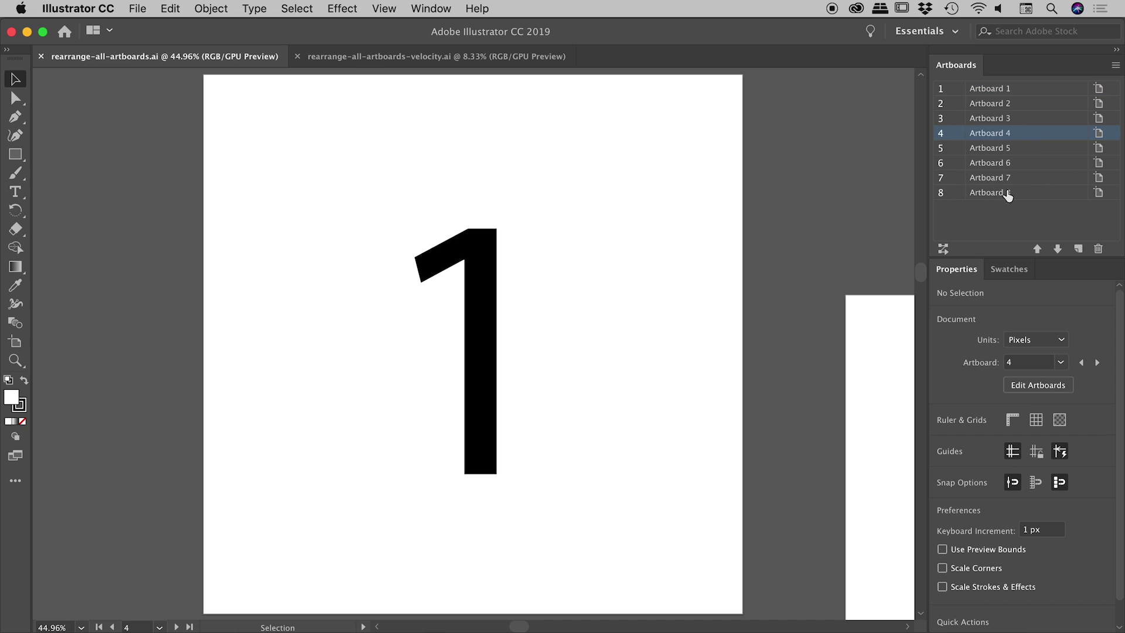
double_click(1019, 136)
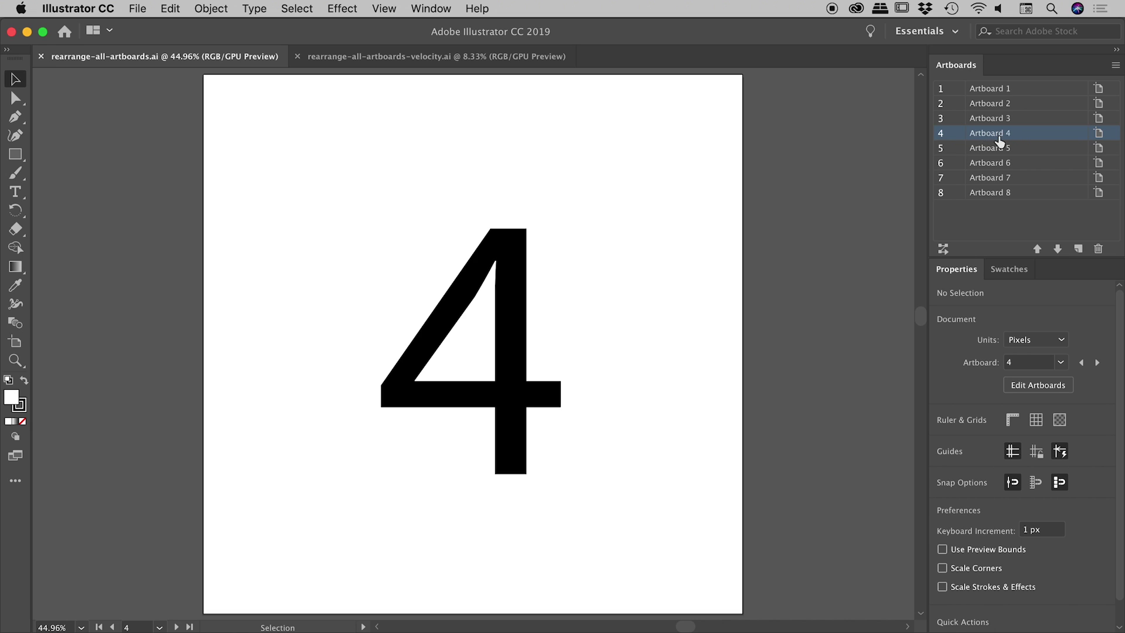
double_click(995, 133)
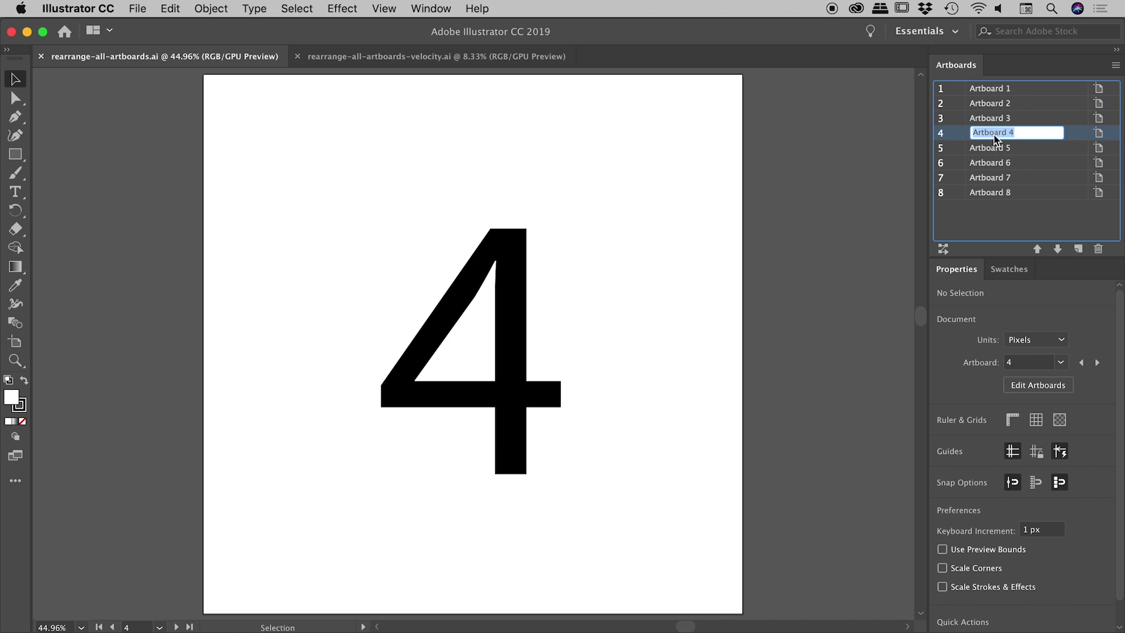
left_click(1020, 211)
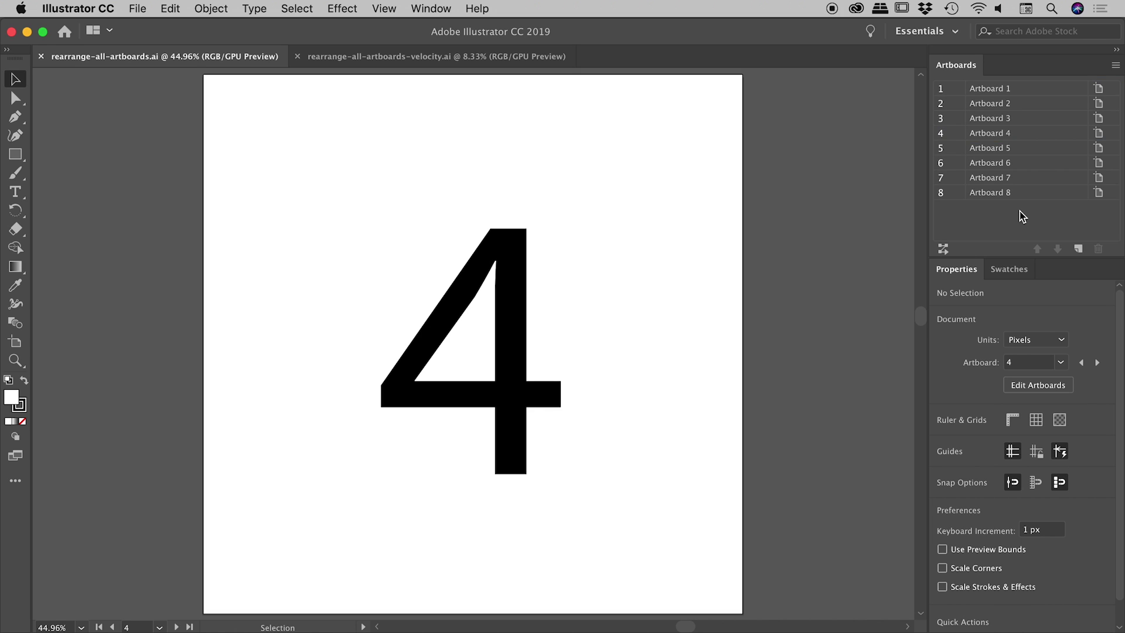
Step: Use View > Fit All in Window to display all eight artboards
left_click(431, 8)
mouse_move(387, 7)
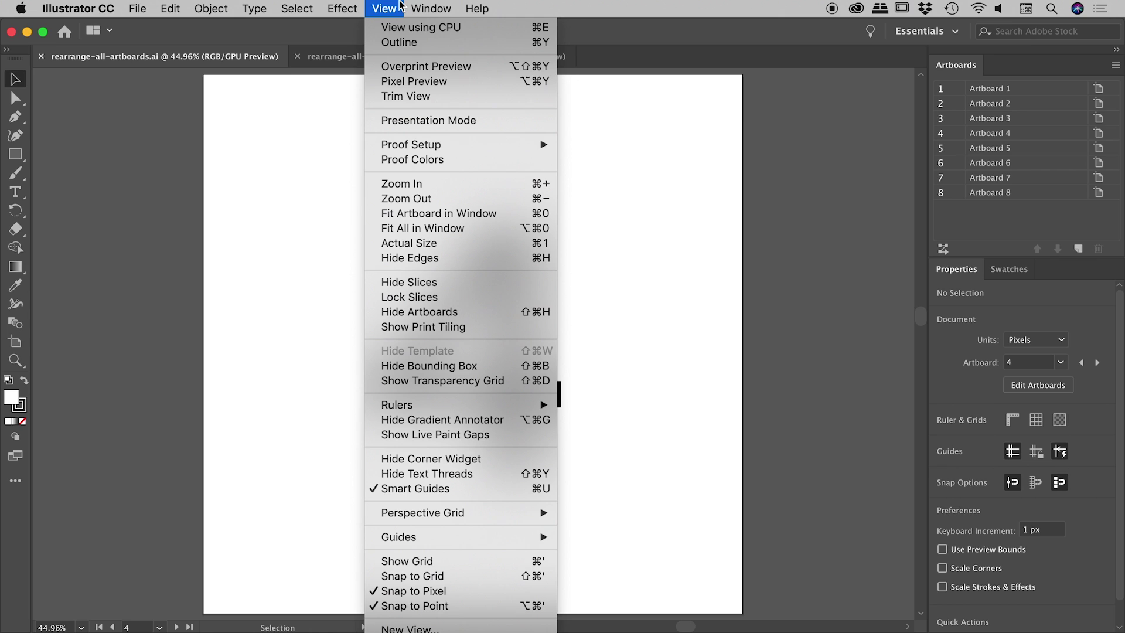
left_click(488, 230)
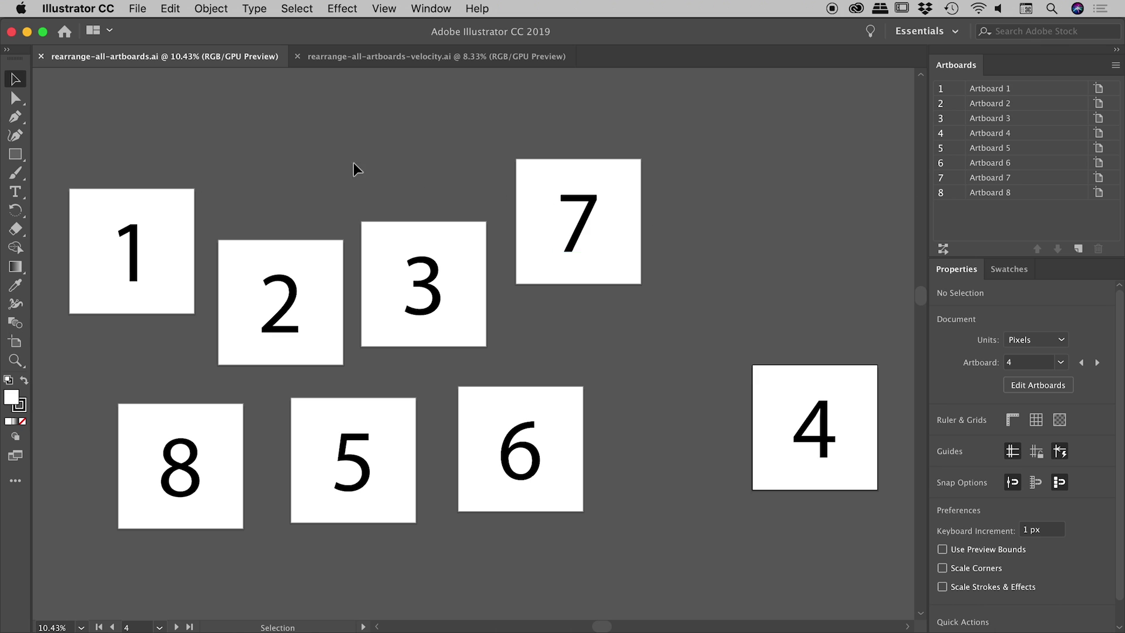
left_click(152, 196)
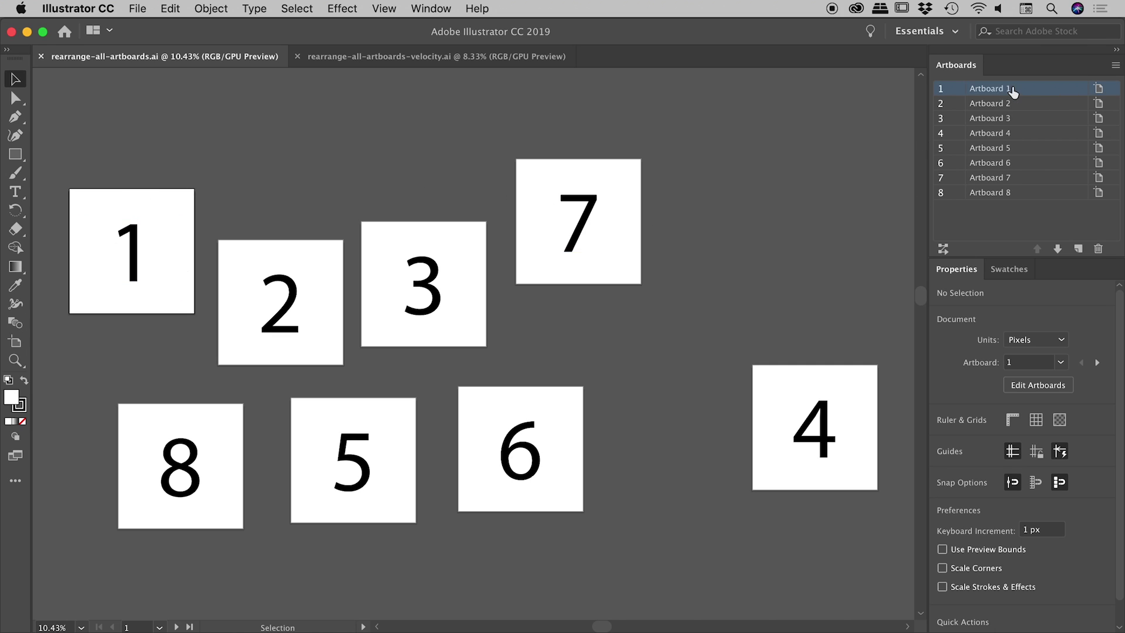
left_click(298, 251)
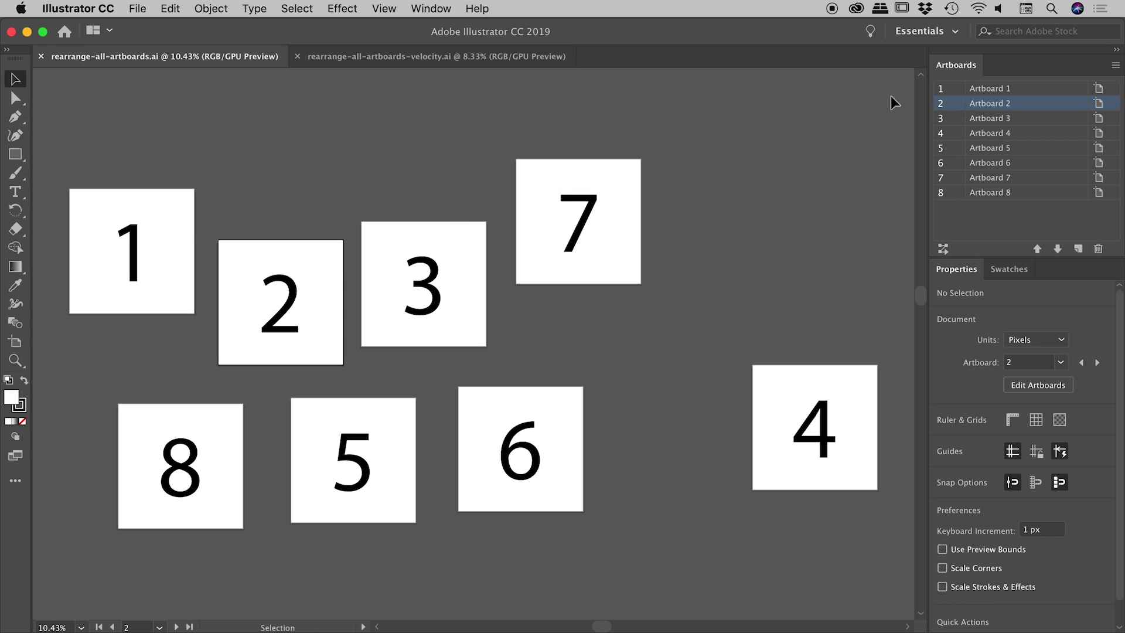
left_click(445, 232)
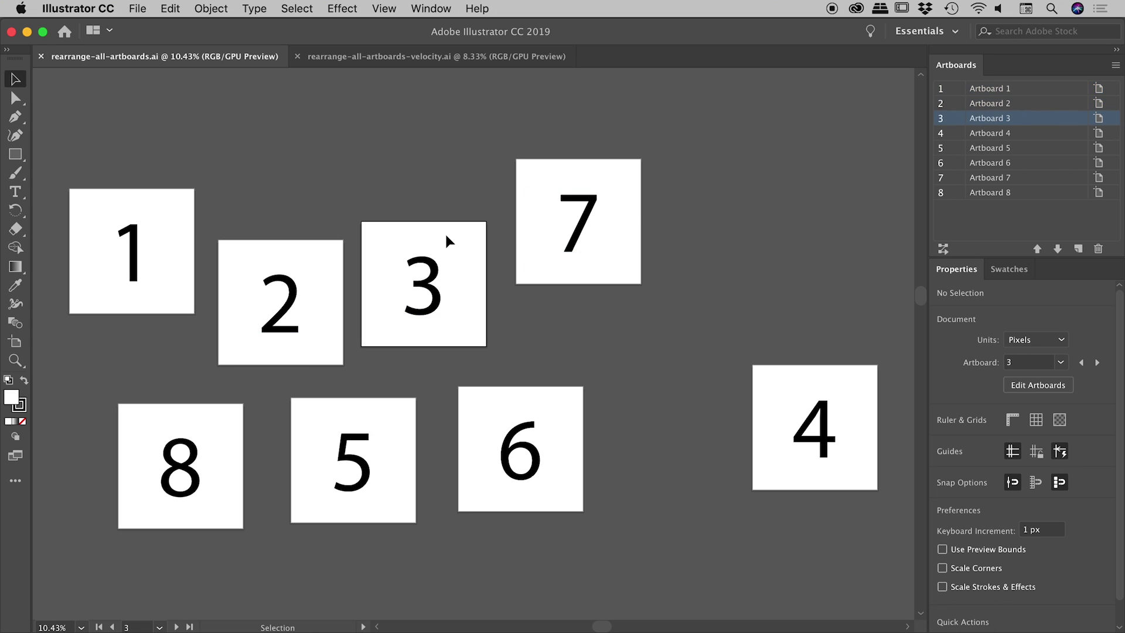
left_click(856, 382)
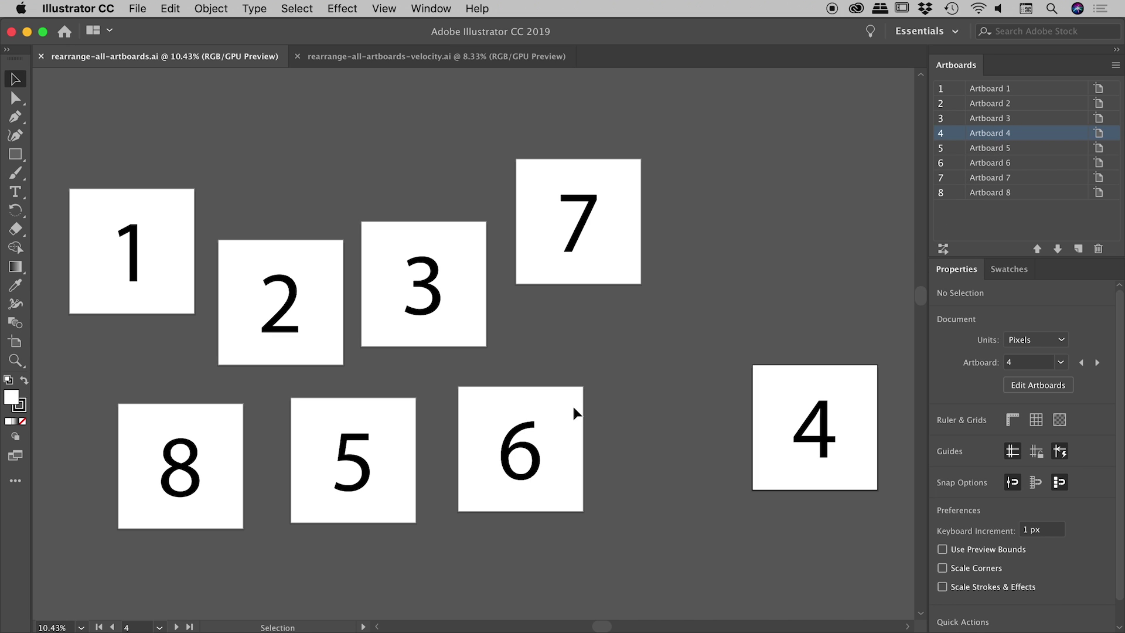
left_click(205, 412)
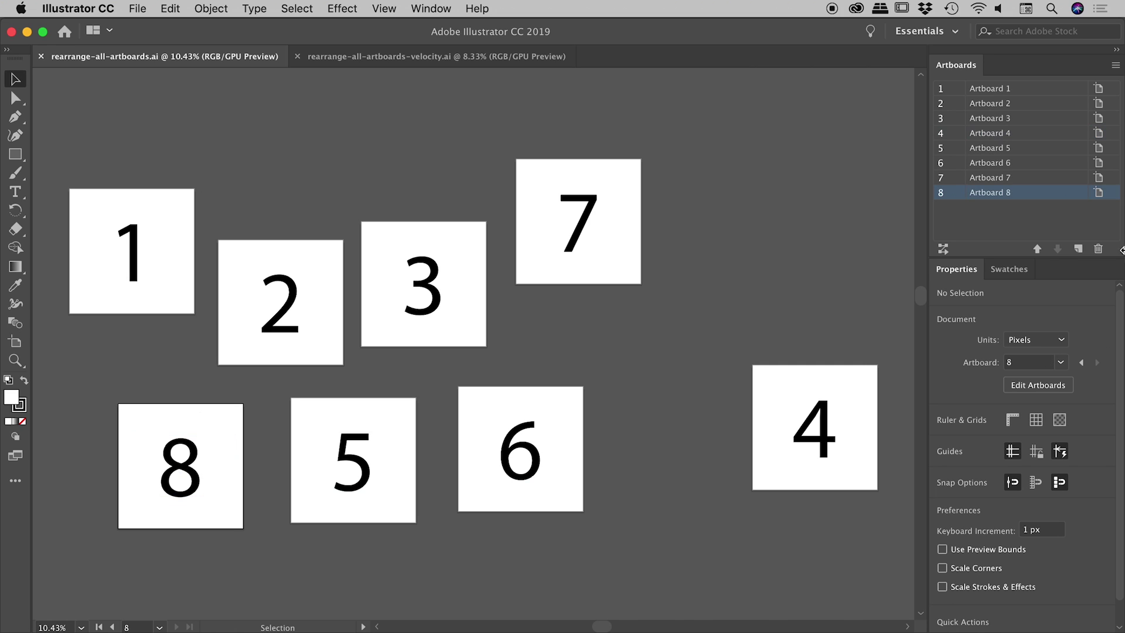
left_click_drag(1011, 194, 1023, 94)
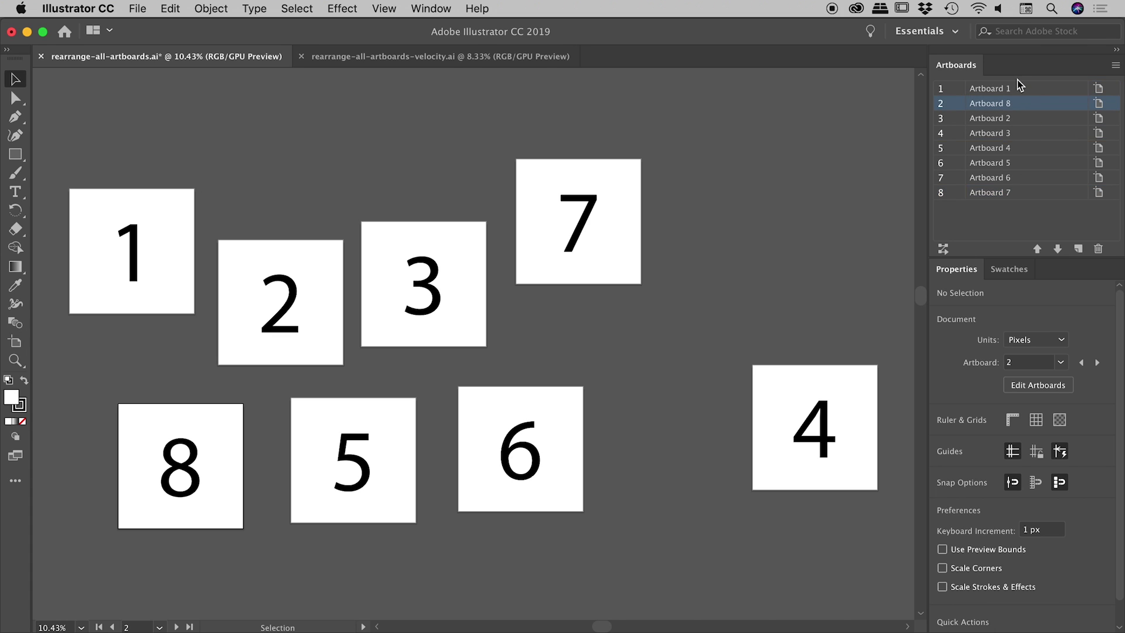
double_click(1014, 110)
mouse_move(1013, 111)
left_mouse_down()
mouse_move(1017, 192)
mouse_move(1019, 104)
left_mouse_up()
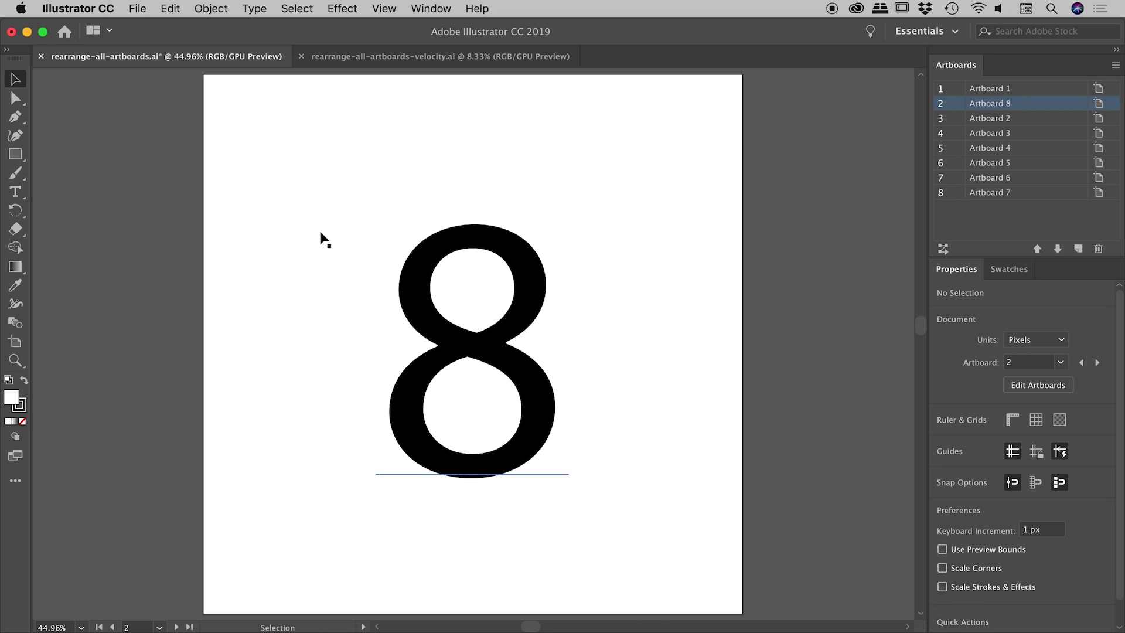
left_click(400, 7)
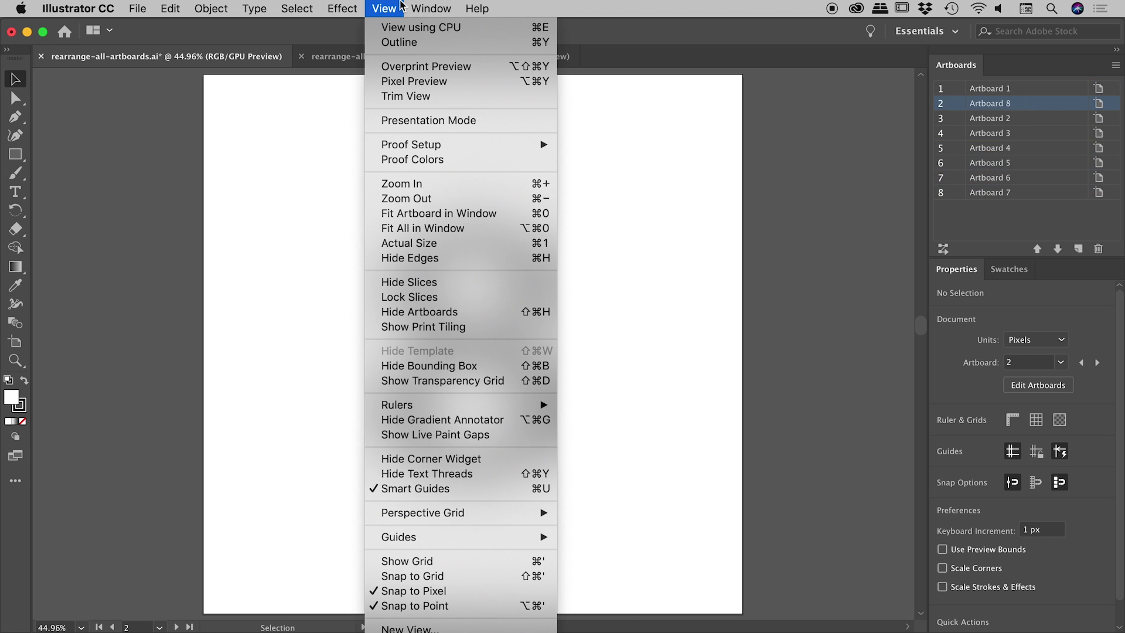
left_click(462, 228)
left_click(1026, 219)
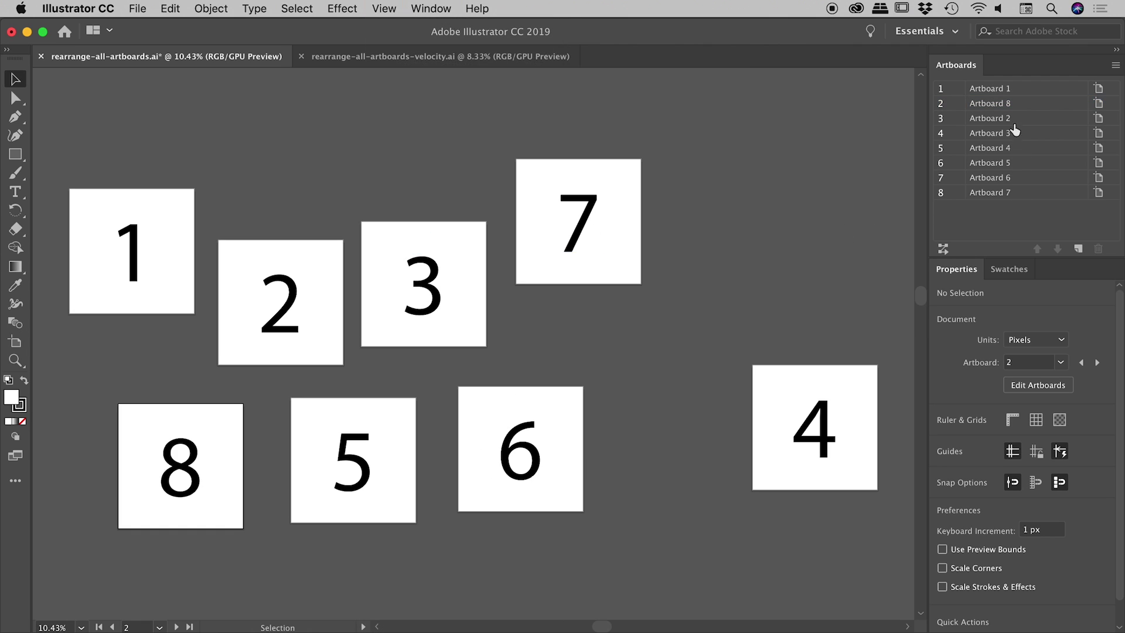
left_click_drag(1034, 109, 1038, 206)
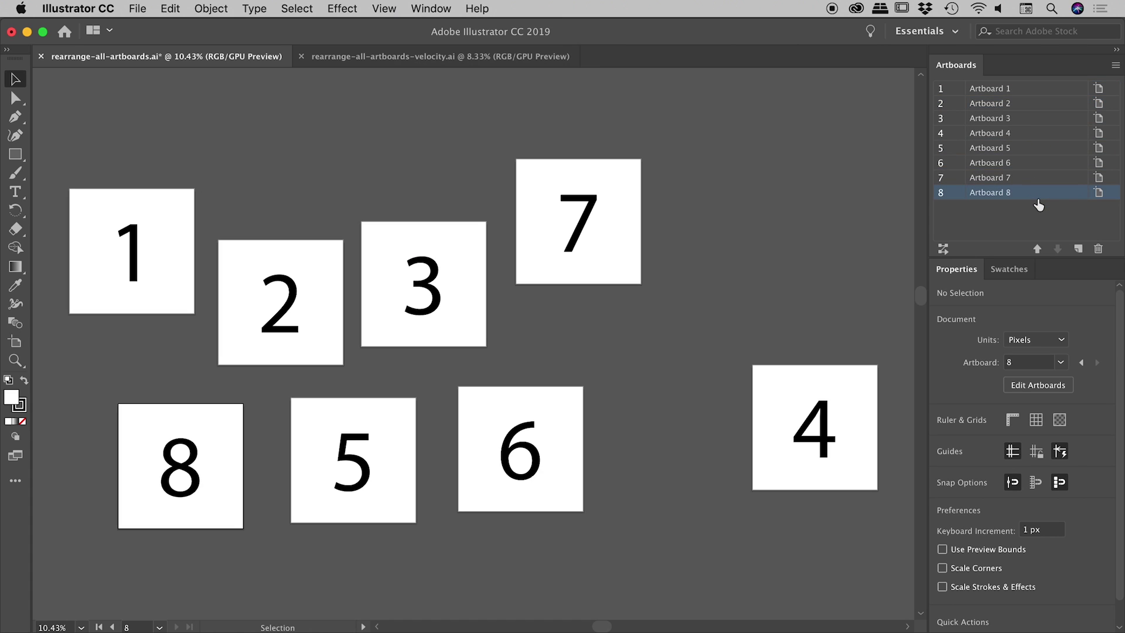
left_click(1037, 249)
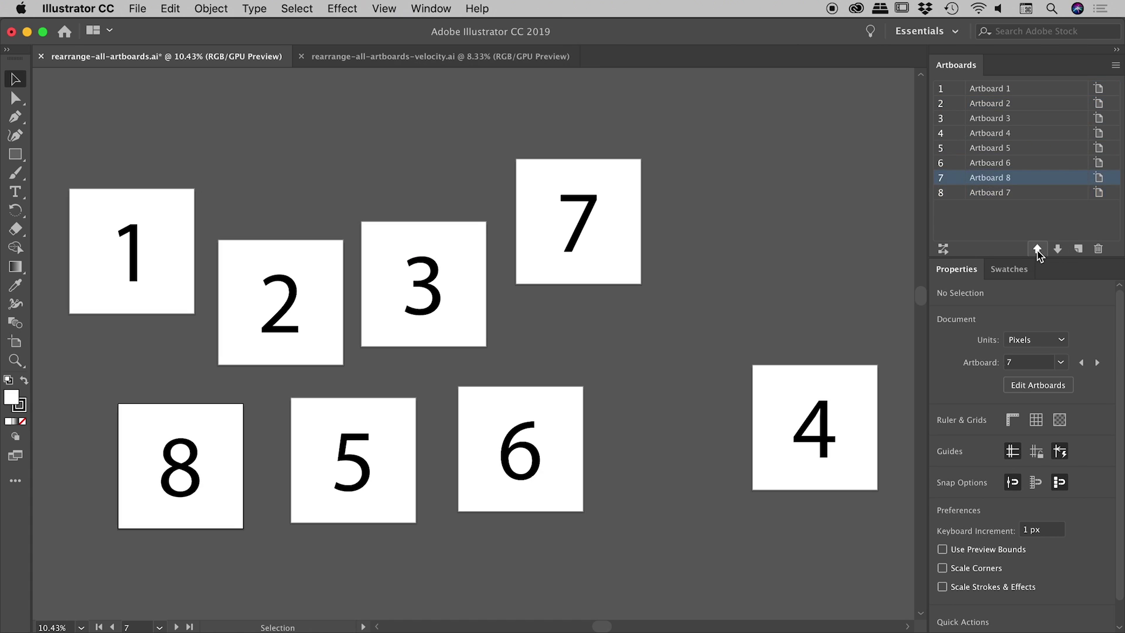
left_click(1038, 249)
left_click(1037, 249)
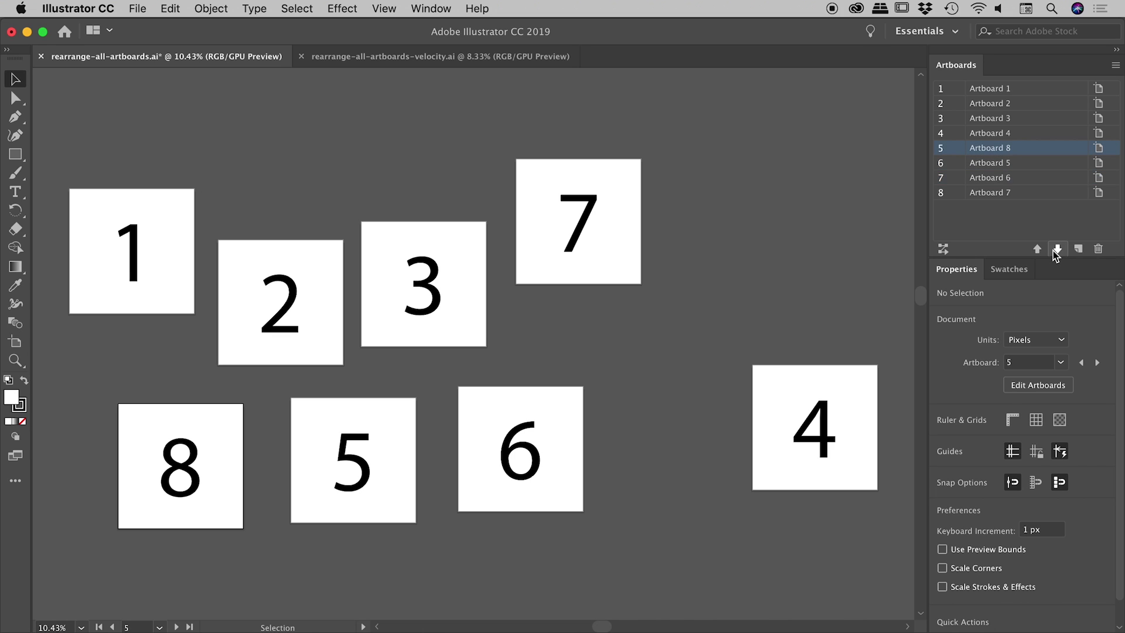
left_click(1057, 250)
left_click(1057, 249)
left_click(1058, 249)
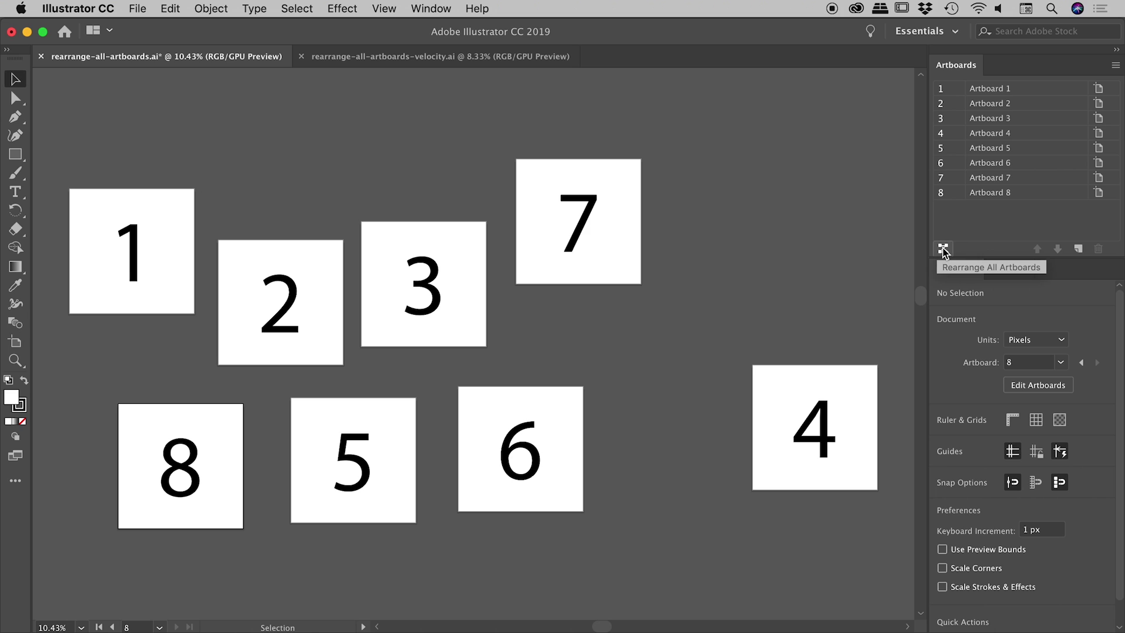
Step: Rearrange all artboards with Arrange by Row into one row numbered 1 to 8
left_click(1116, 67)
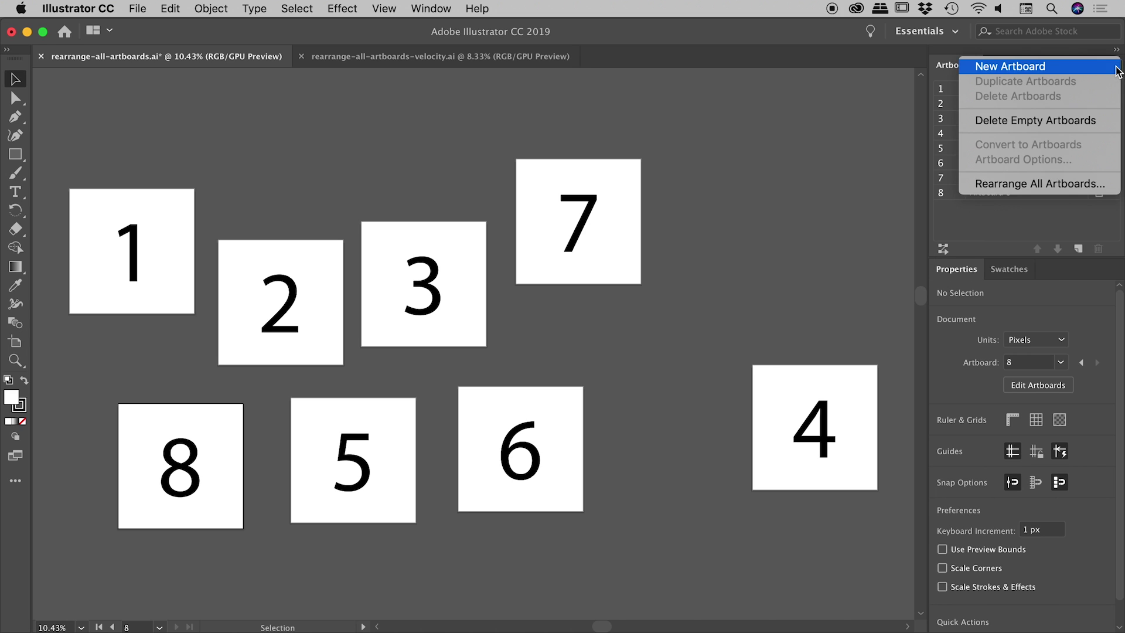
left_click(1038, 184)
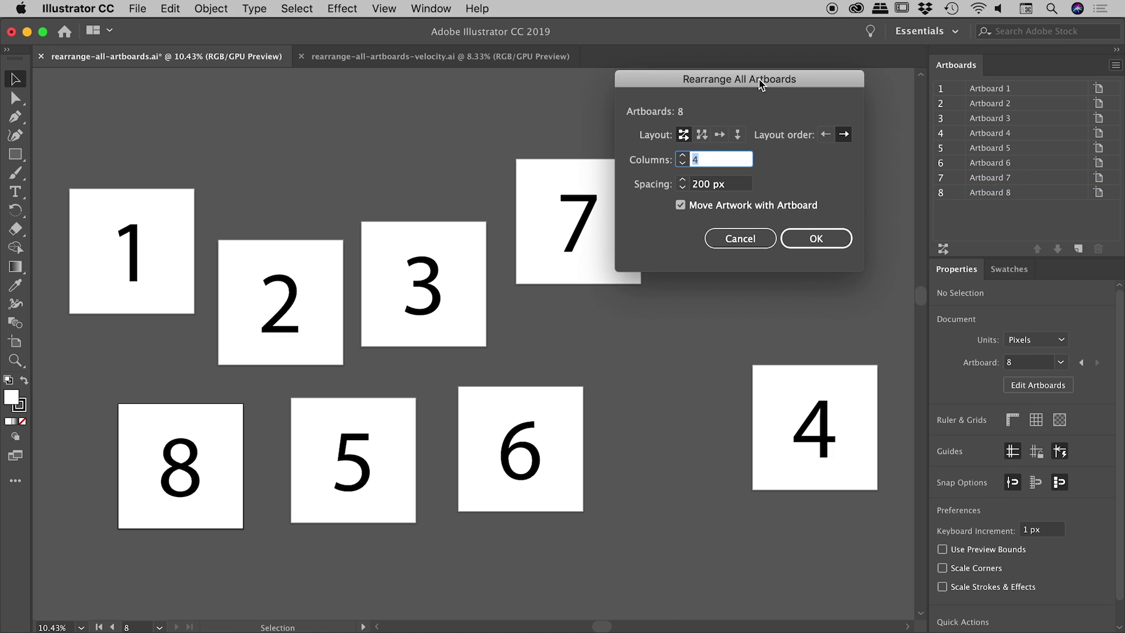
left_click_drag(756, 83, 598, 118)
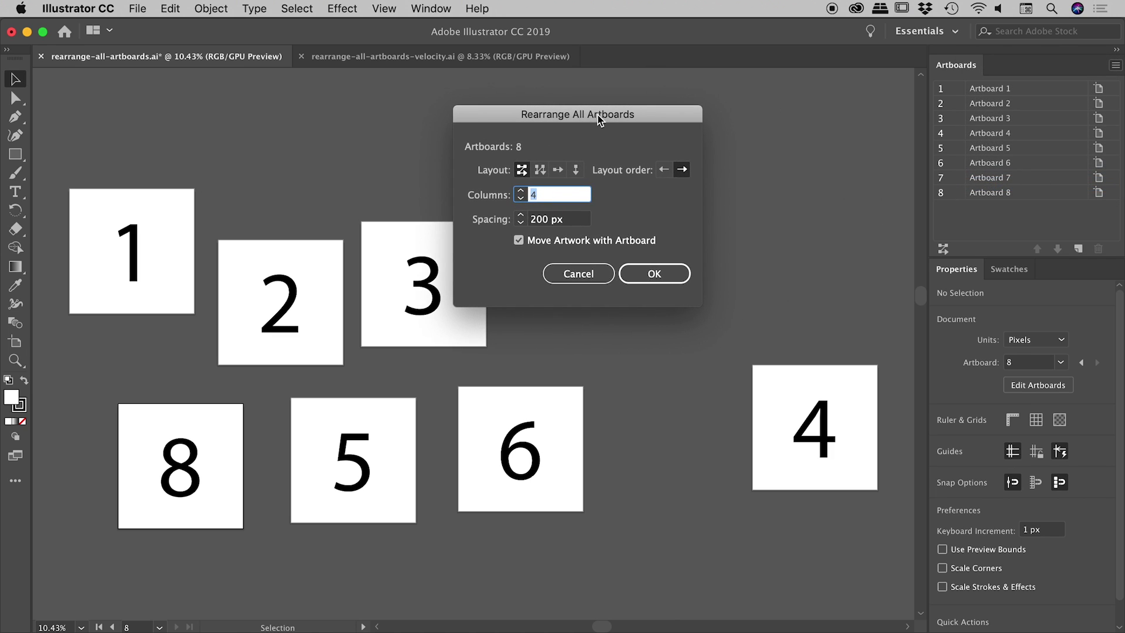
left_click(556, 173)
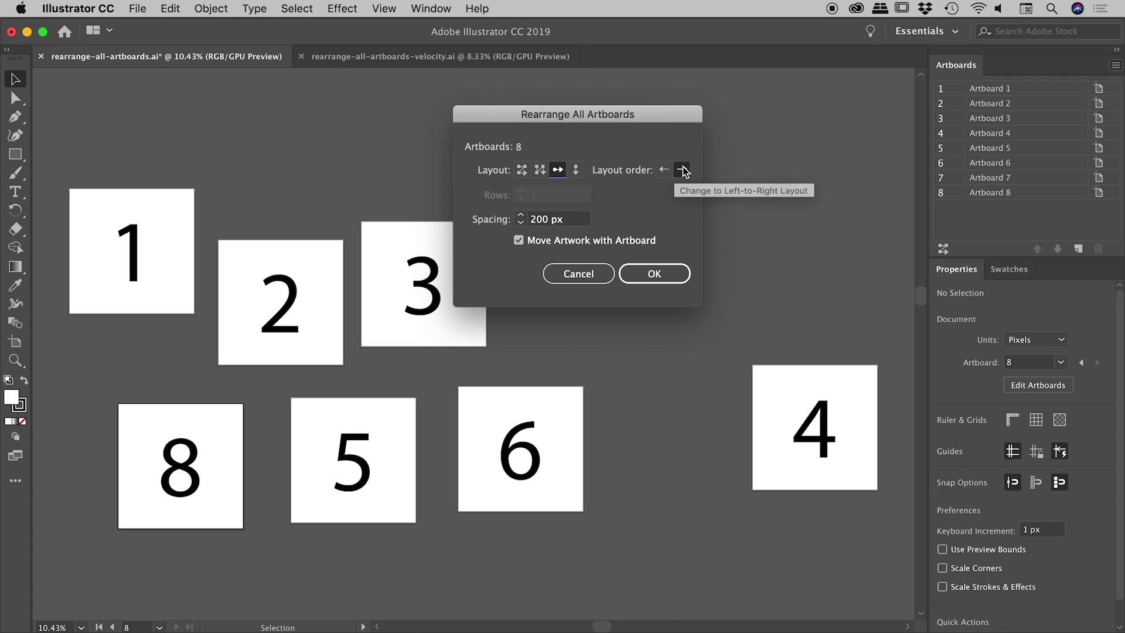
left_click(664, 272)
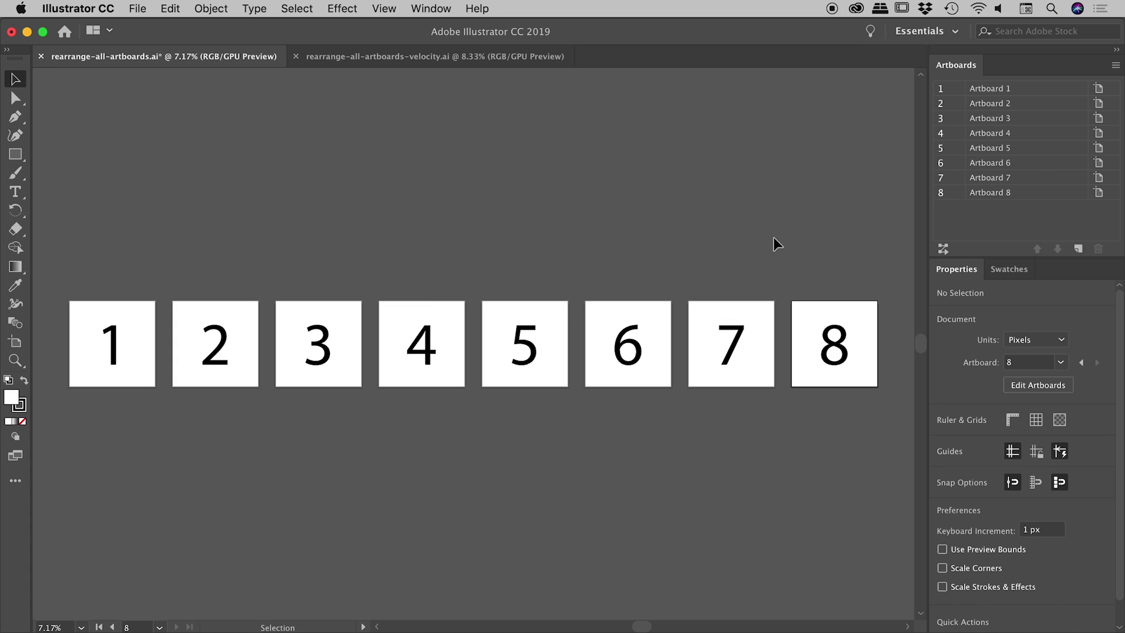
Step: Rearrange the row with Right-to-Left layout order so it reads 8 to 1
left_click(943, 250)
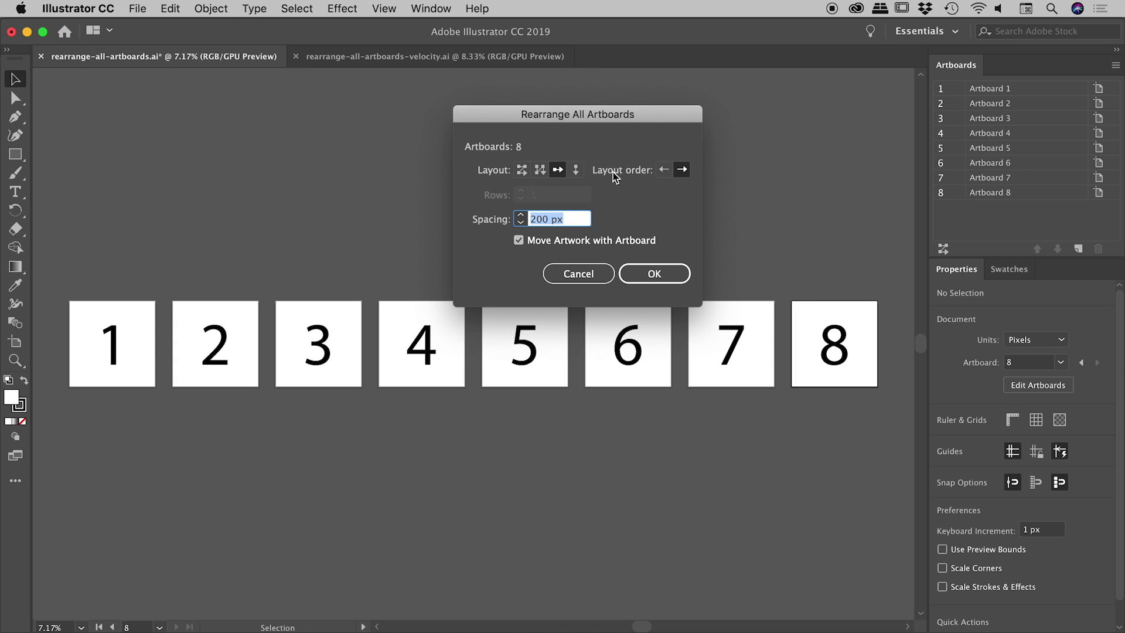
left_click(665, 171)
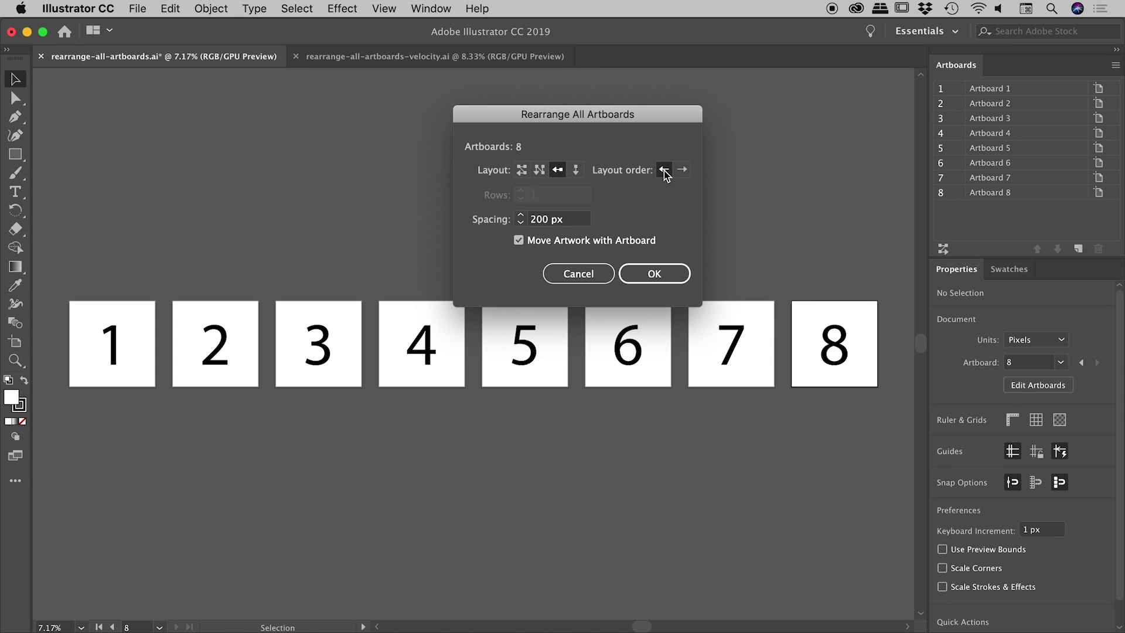
left_click(651, 272)
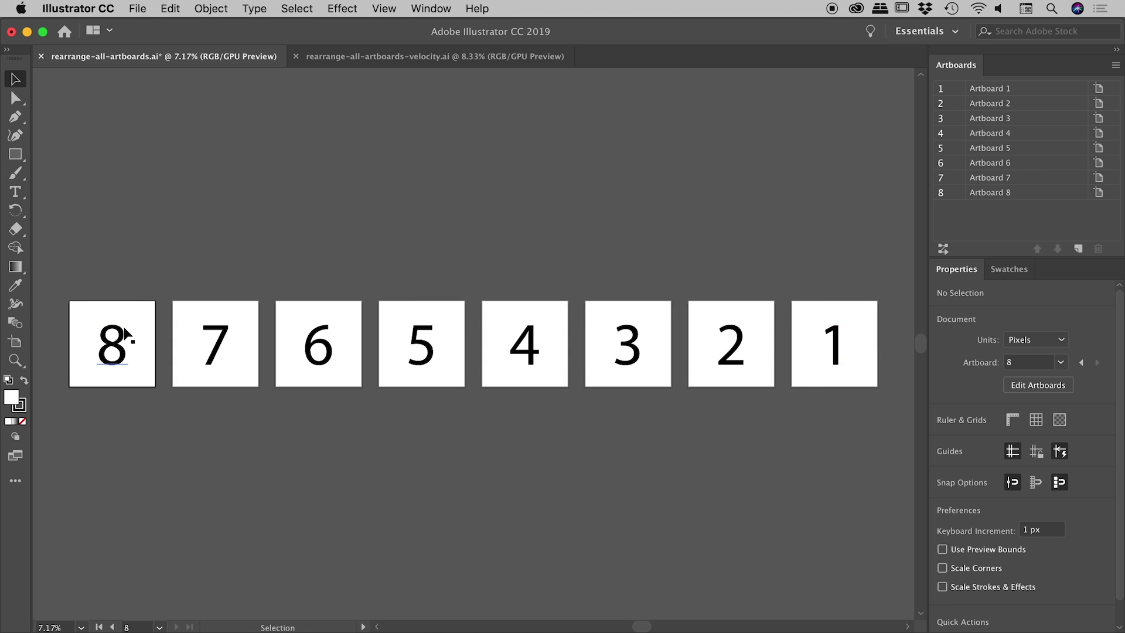
Step: Rearrange the artboards with Arrange by Column, 1 at top through 8 at bottom
left_click(942, 251)
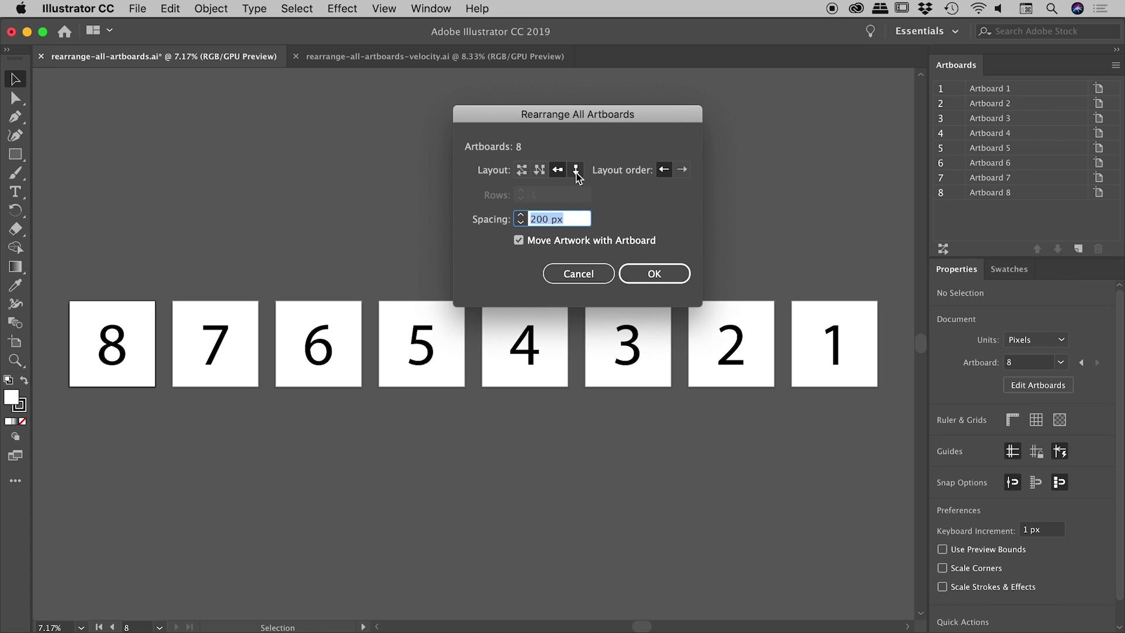
left_click(577, 174)
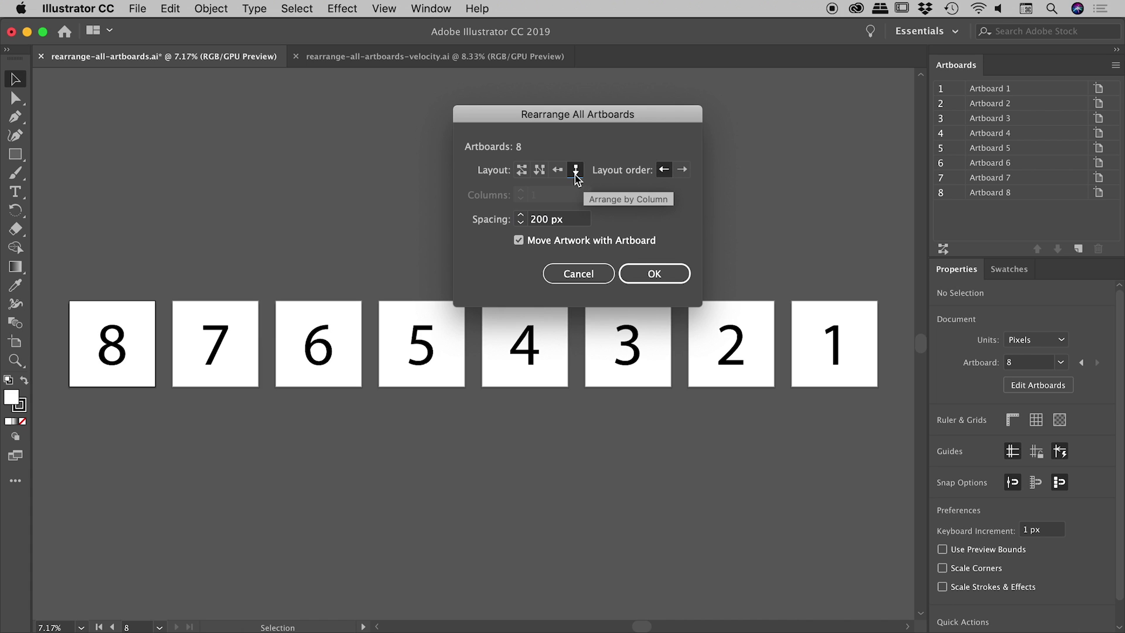
left_click(644, 273)
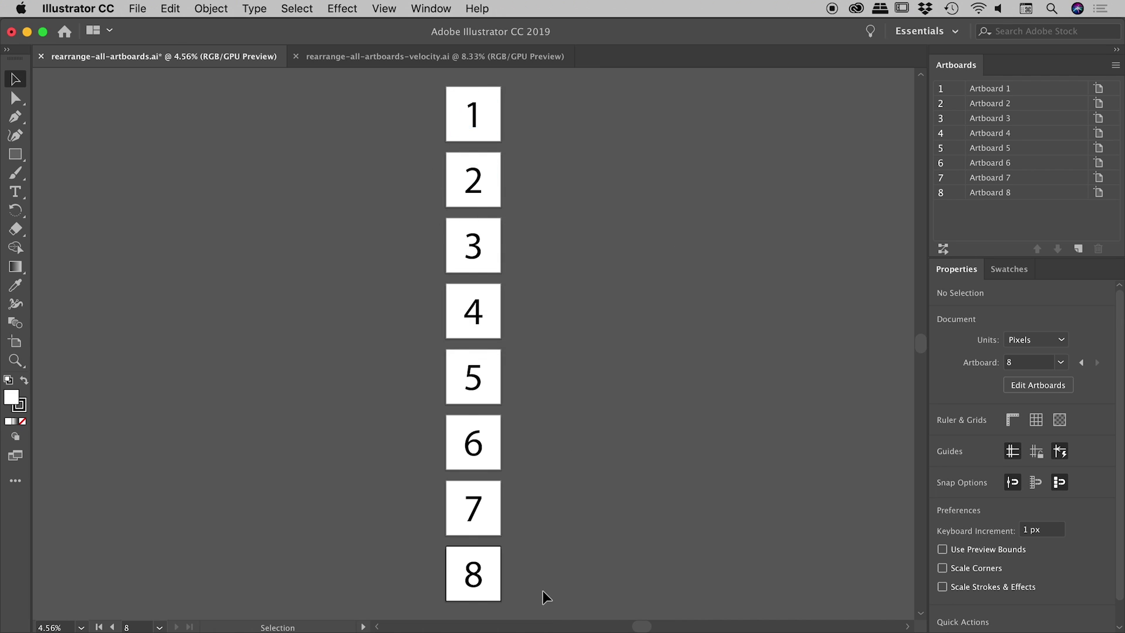
Step: Set Rearrange All Artboards to Grid by Row, Left-to-Right, with 4 columns
left_click(943, 250)
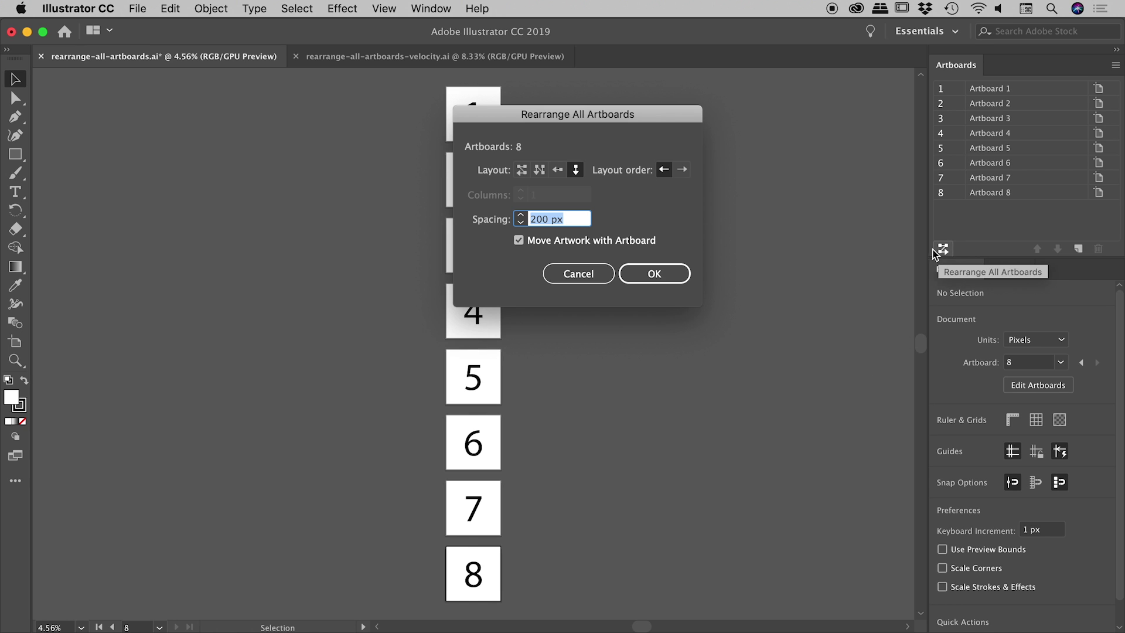
left_click(522, 170)
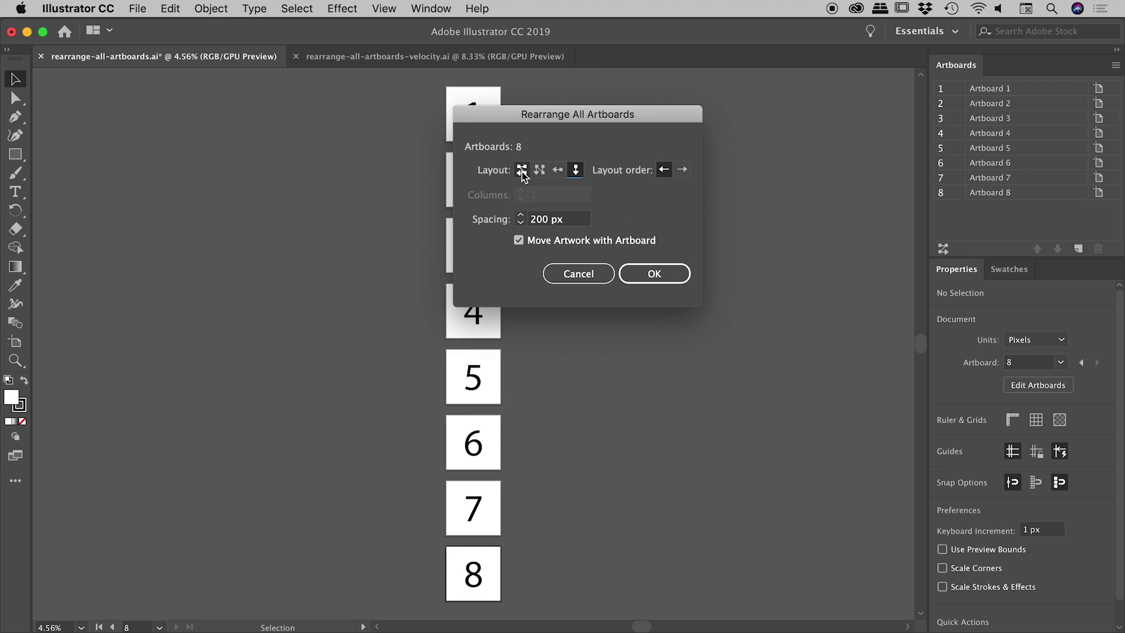
left_click(684, 169)
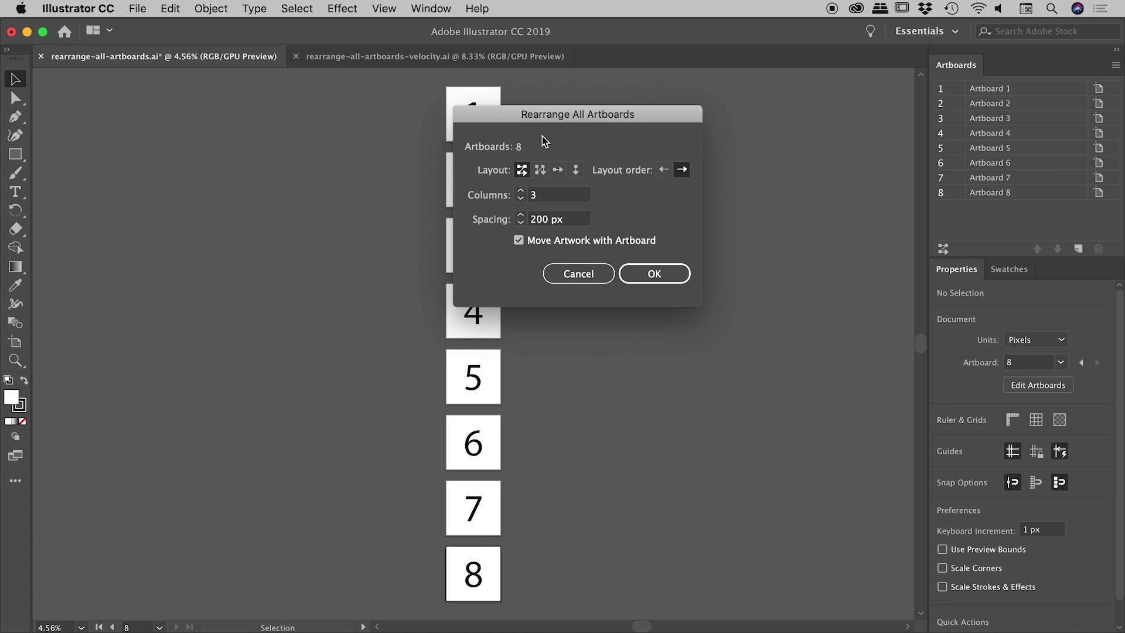
left_click_drag(539, 115, 633, 115)
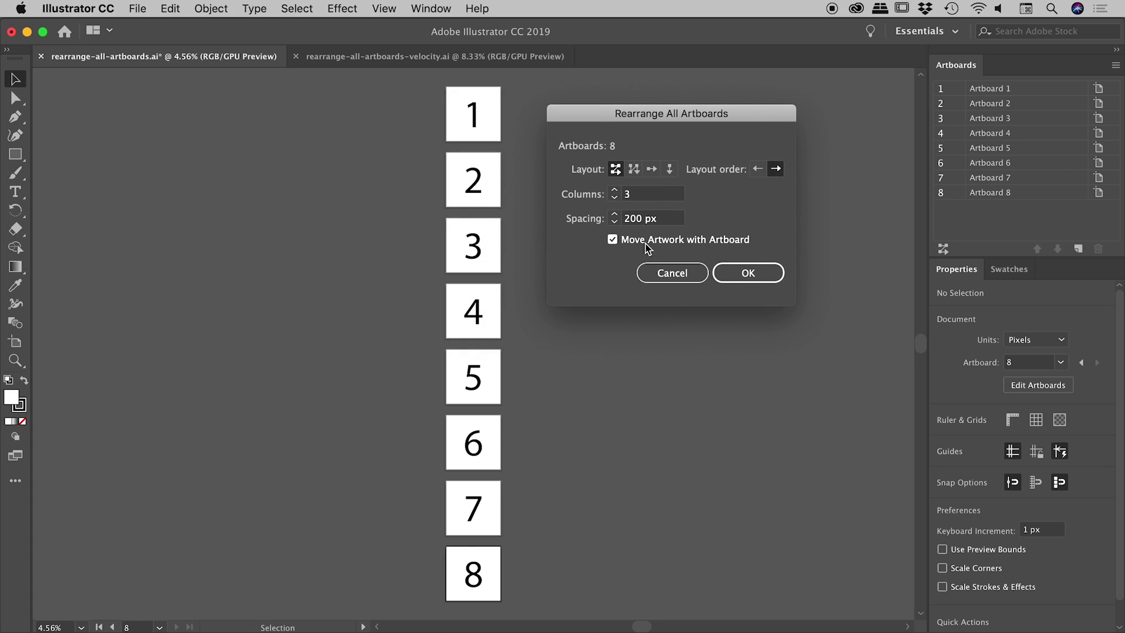
left_click(615, 191)
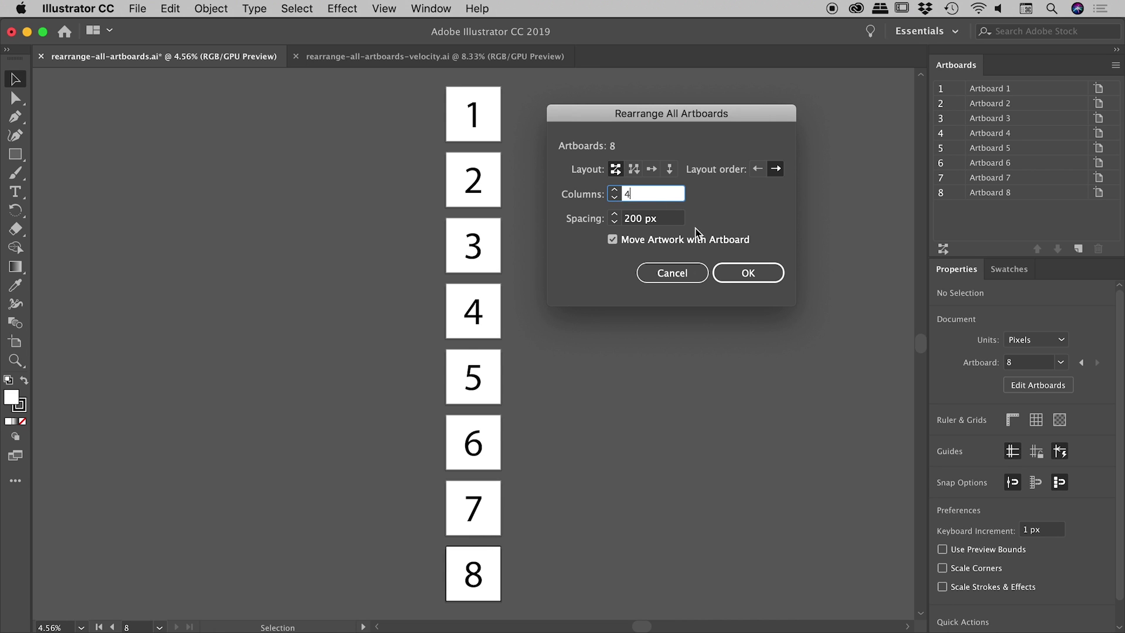
Step: Apply the 4-column grid, then flip it Right-to-Left to read 4 3 2 1 over 8 7 6 5
left_click(738, 270)
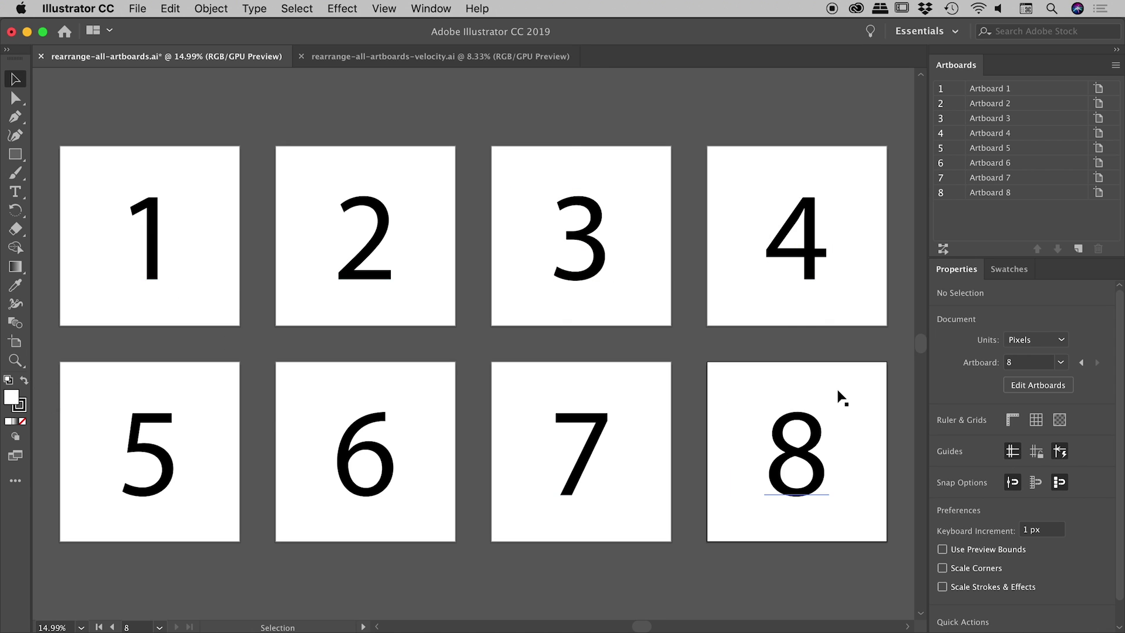
left_click(943, 249)
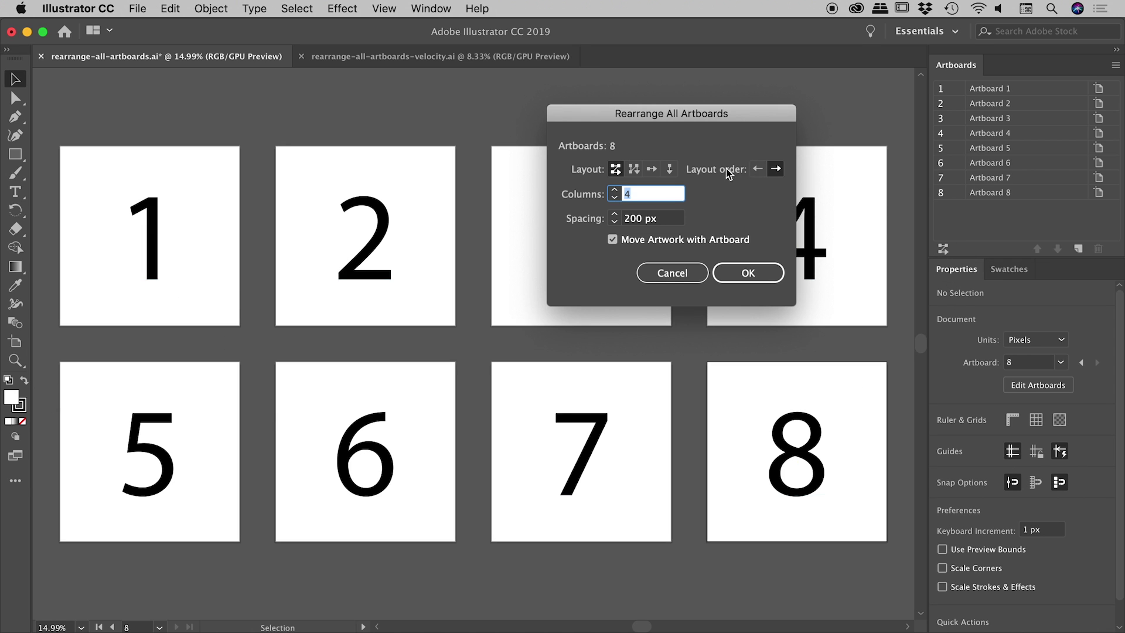
left_click(758, 169)
left_click(747, 272)
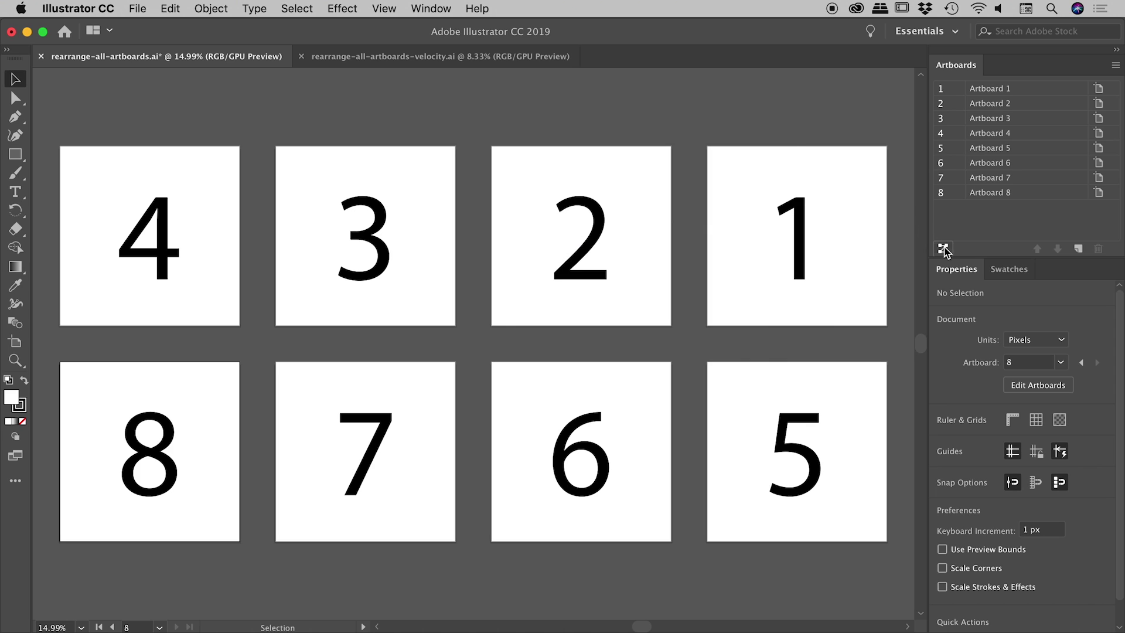
left_click(943, 248)
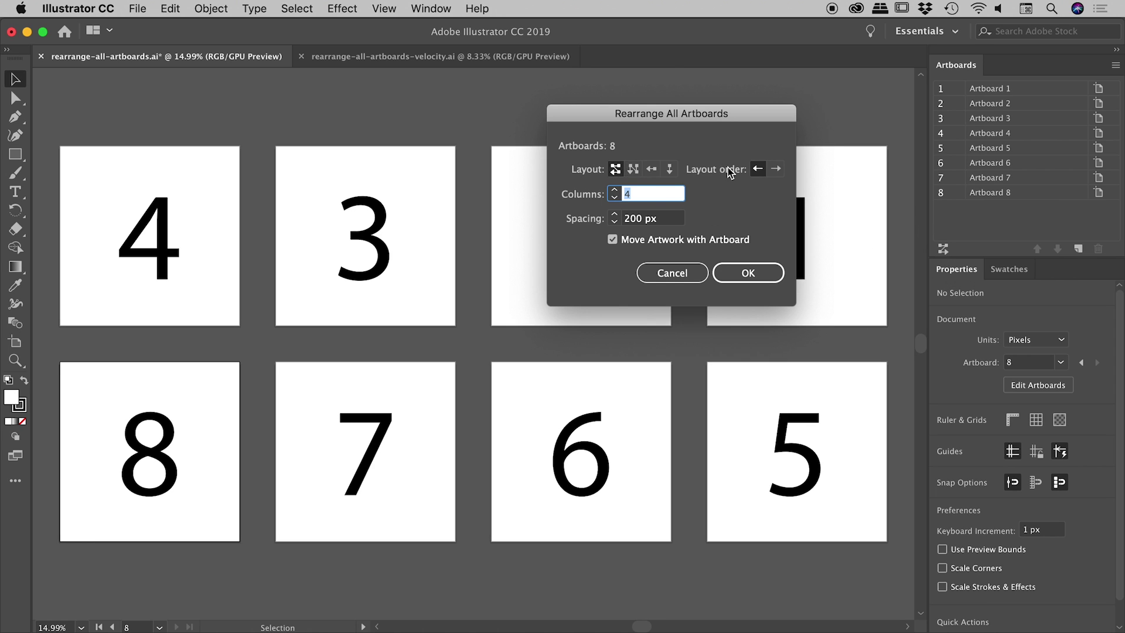
Step: Rearrange the artboards as a Left-to-Right Grid by Column with 2 rows
left_click(776, 169)
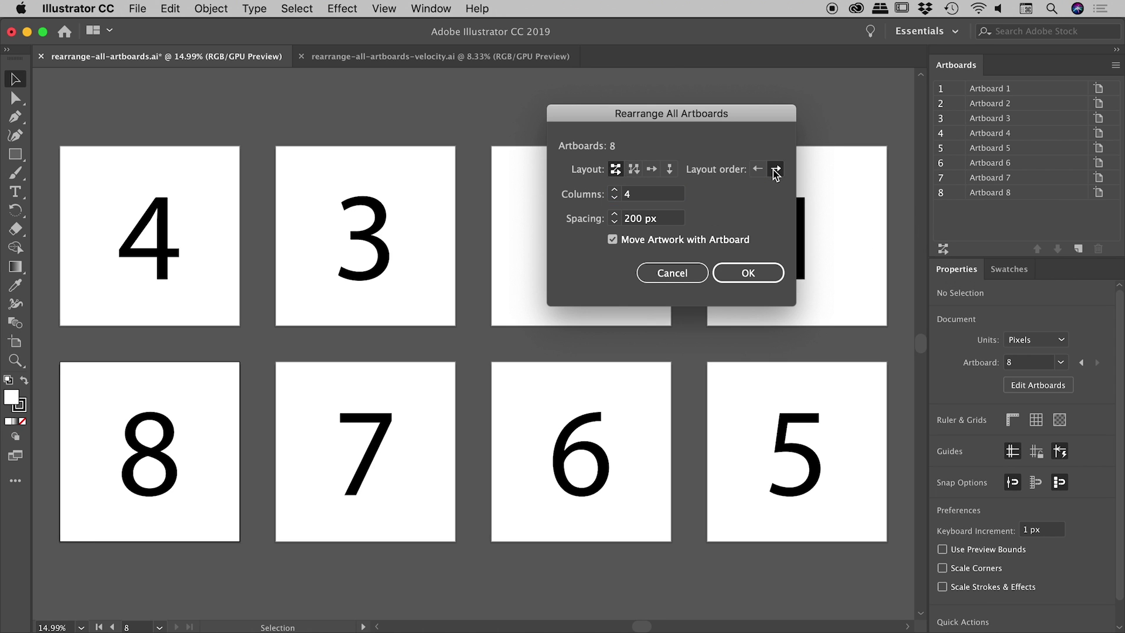
left_click(635, 169)
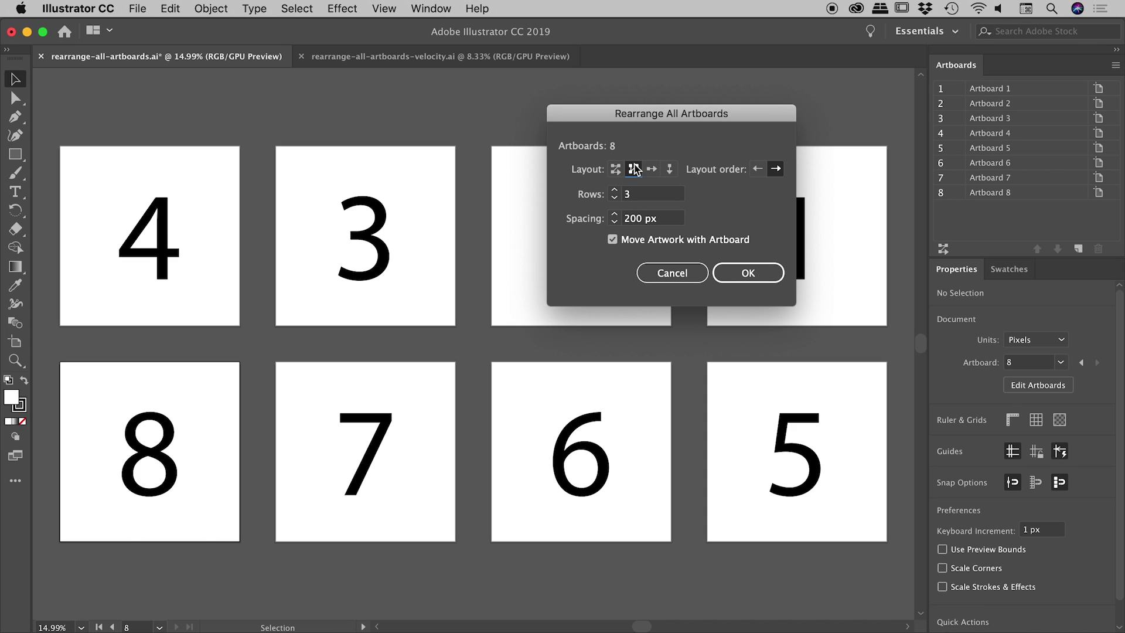
left_click(615, 199)
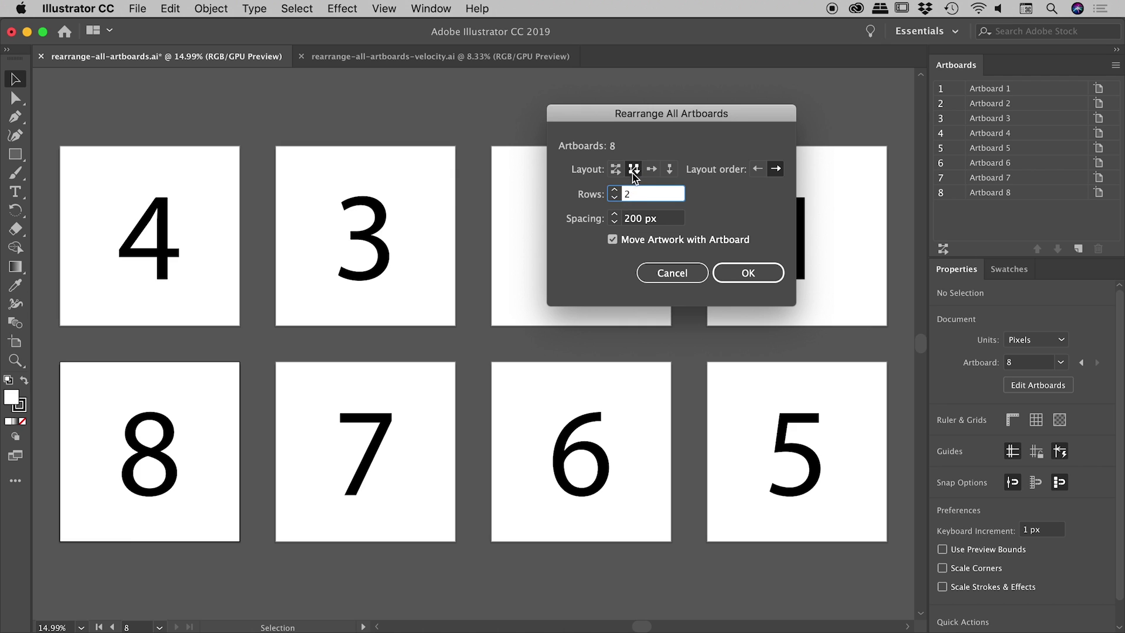
left_click(763, 277)
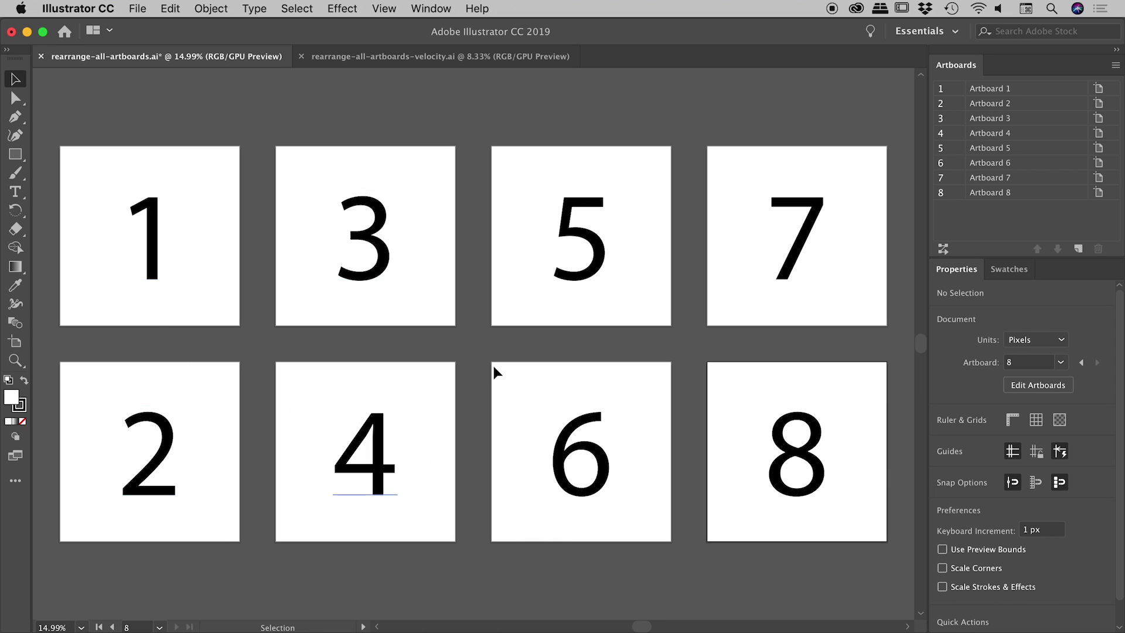
Step: Flip the 2-row grid to Right-to-Left, reading 7 5 3 1 over 8 6 4 2
left_click(943, 248)
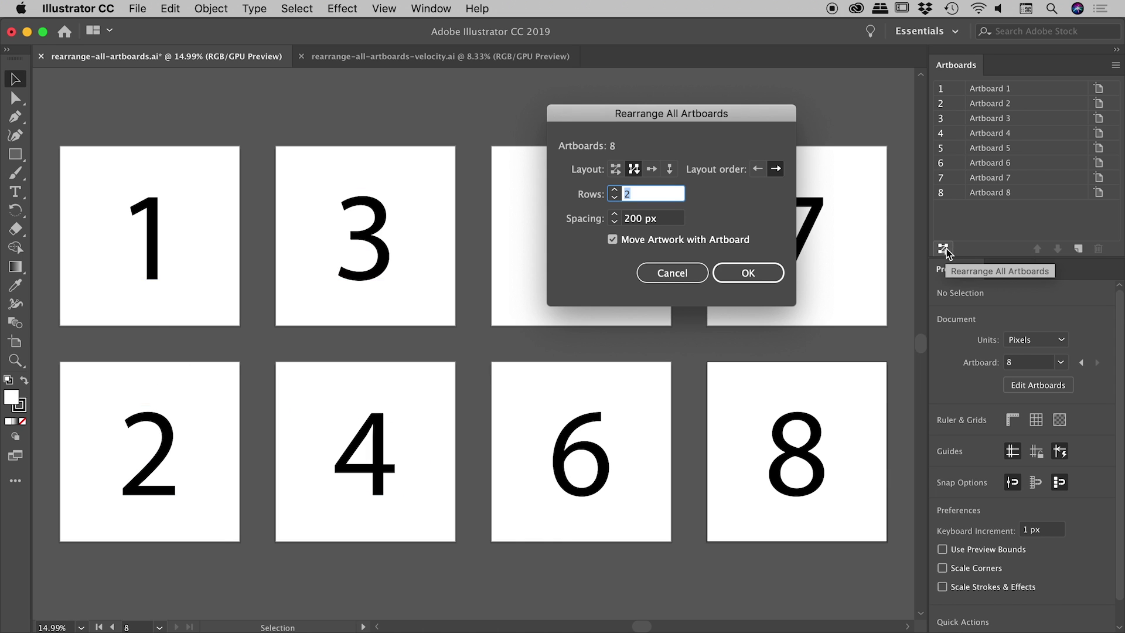
left_click(757, 169)
left_click(762, 275)
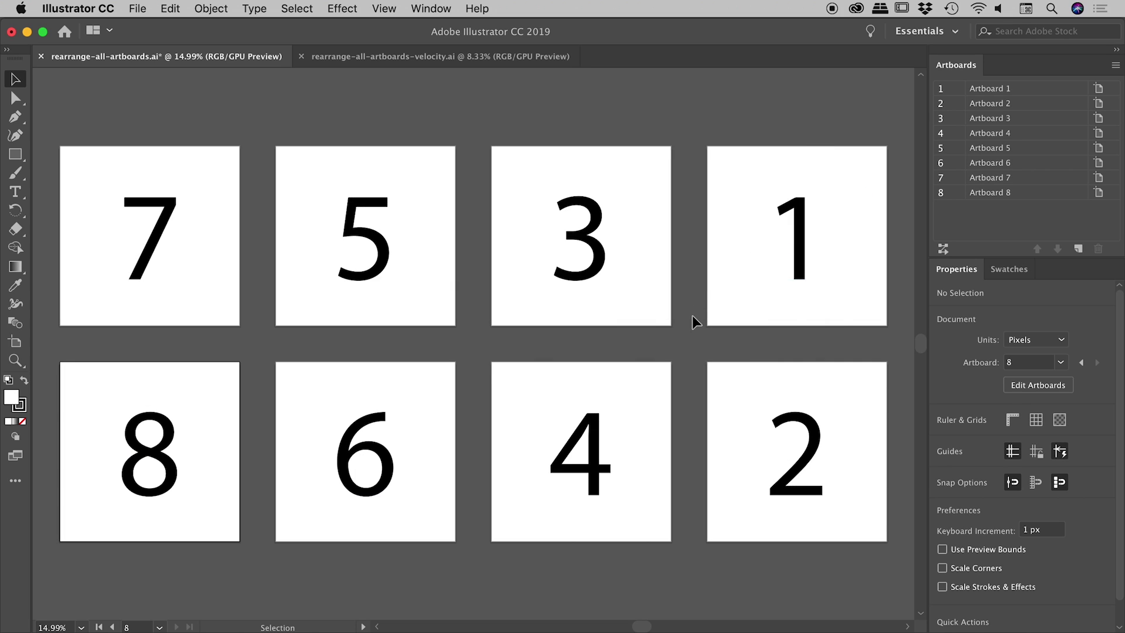
Step: Stack the artboards in one column, 200 px apart, with Move Artwork with Artboard unchecked
left_click(943, 248)
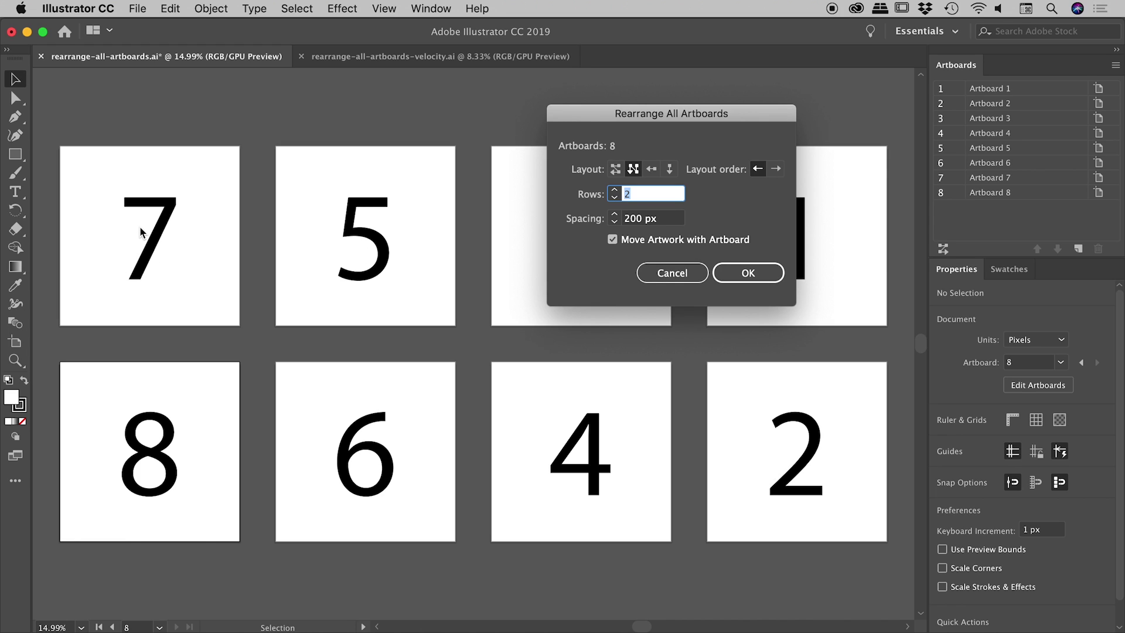
left_click(628, 238)
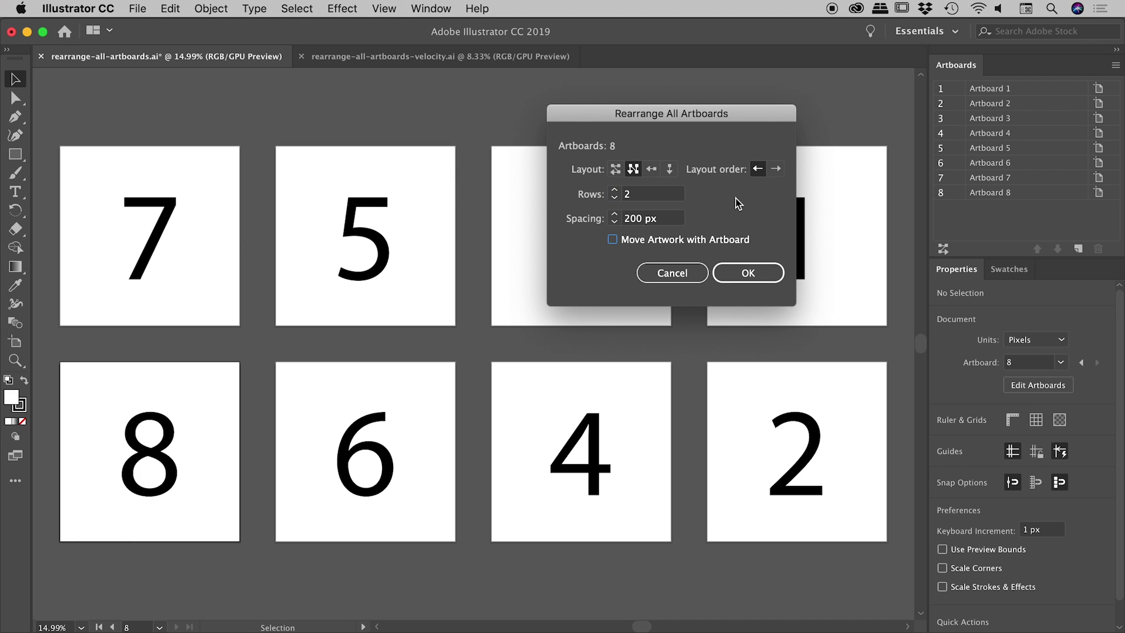
left_click(671, 170)
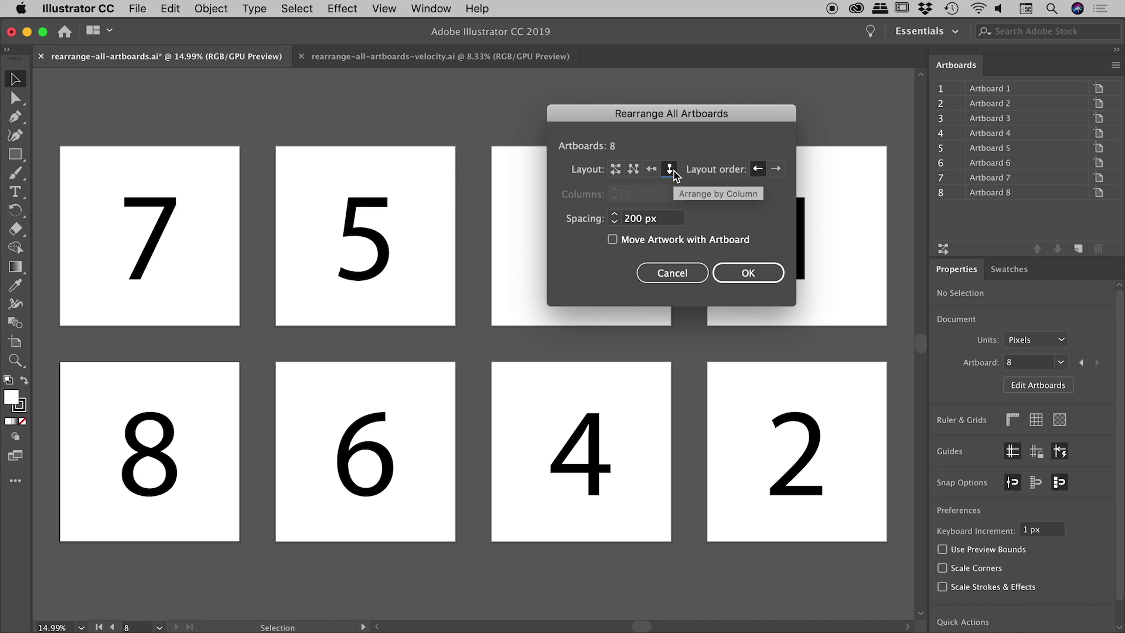
left_click(749, 273)
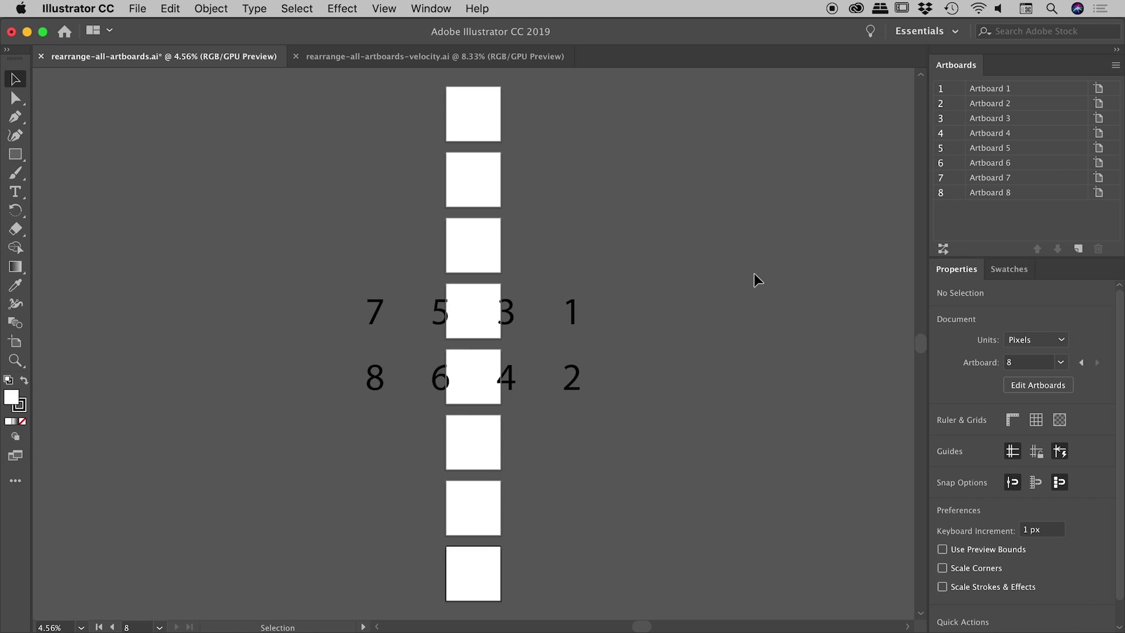
Step: Switch to rearrange-all-artboards-velocity.ai and zoom to show its artboards
left_click(403, 56)
key("super+0")
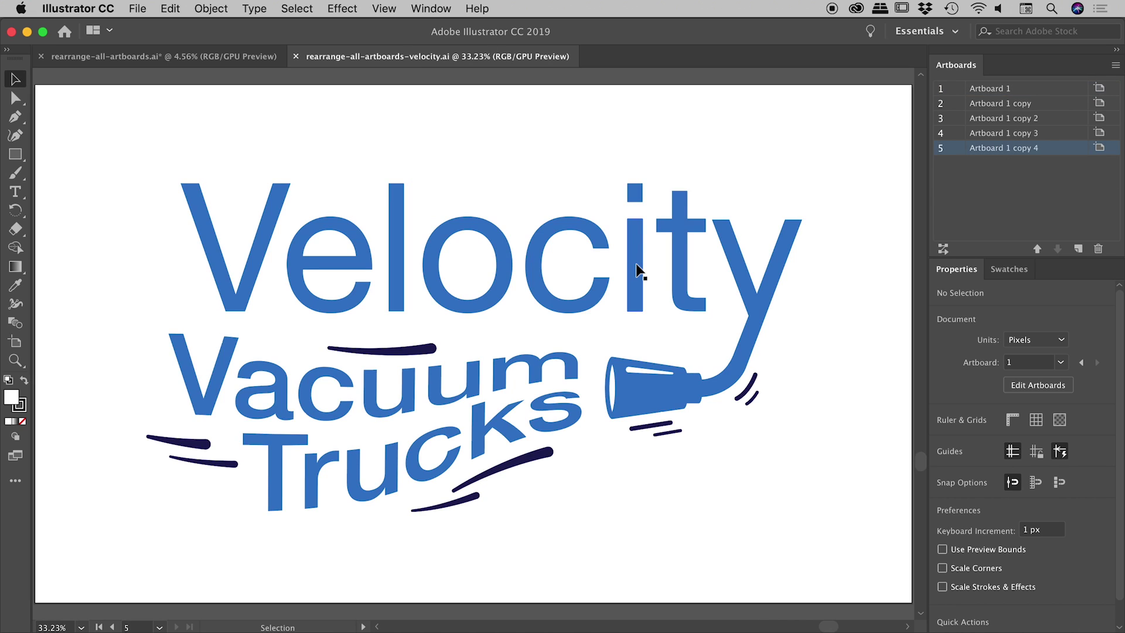
key("super")
key("super+alt+0")
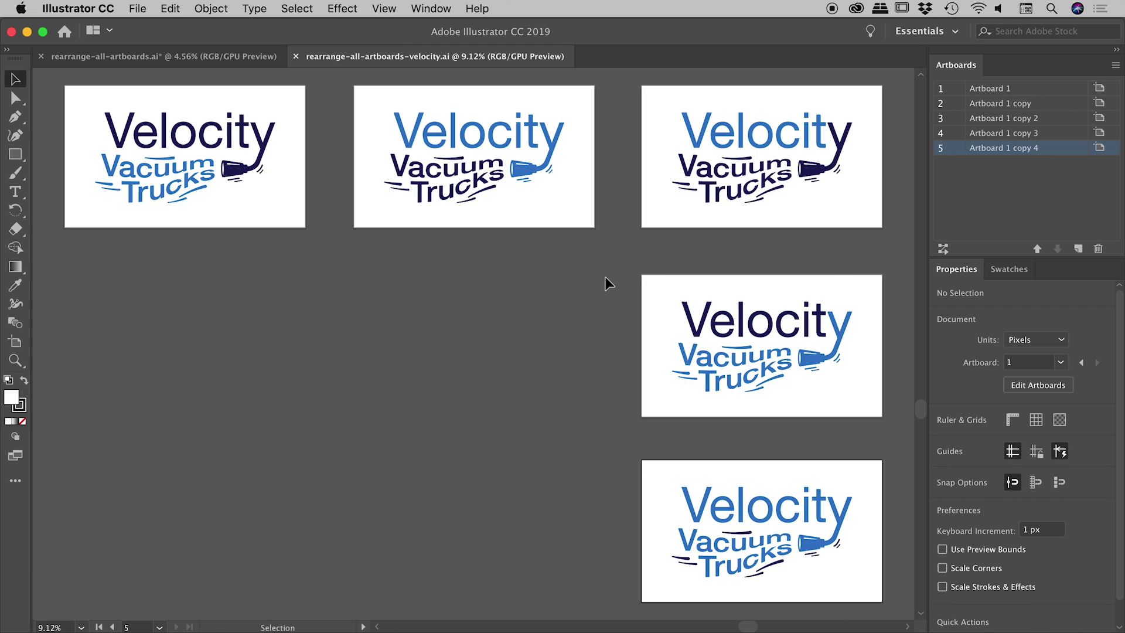
left_click_drag(162, 157, 228, 245)
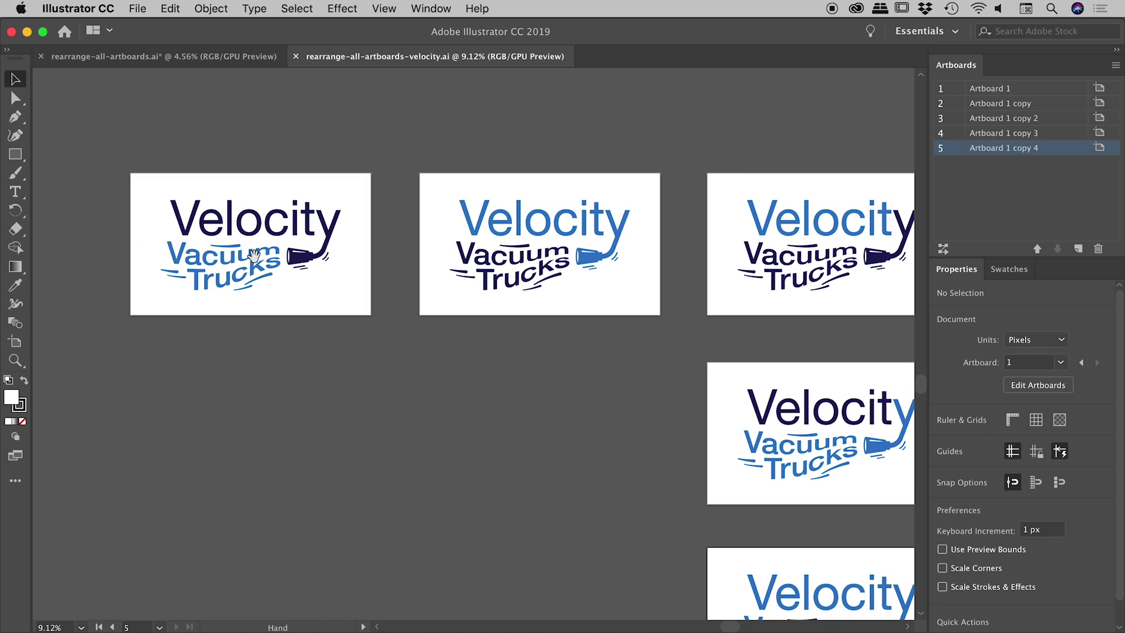
scroll(228, 245, "up", 3)
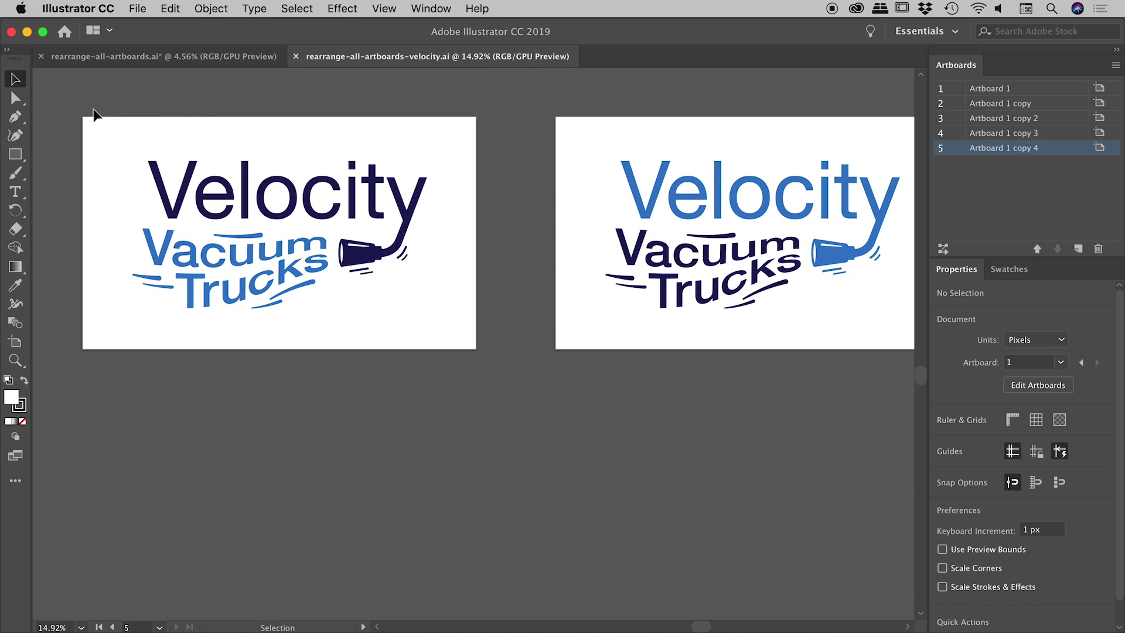
Step: Zoom out to view all five Velocity logo artboards and deselect the logo
left_click_drag(94, 114, 469, 396)
left_click(608, 419, "alt+super")
left_click(608, 419, "alt+super")
scroll(541, 314, "right", 5)
scroll(486, 371, "down", 2)
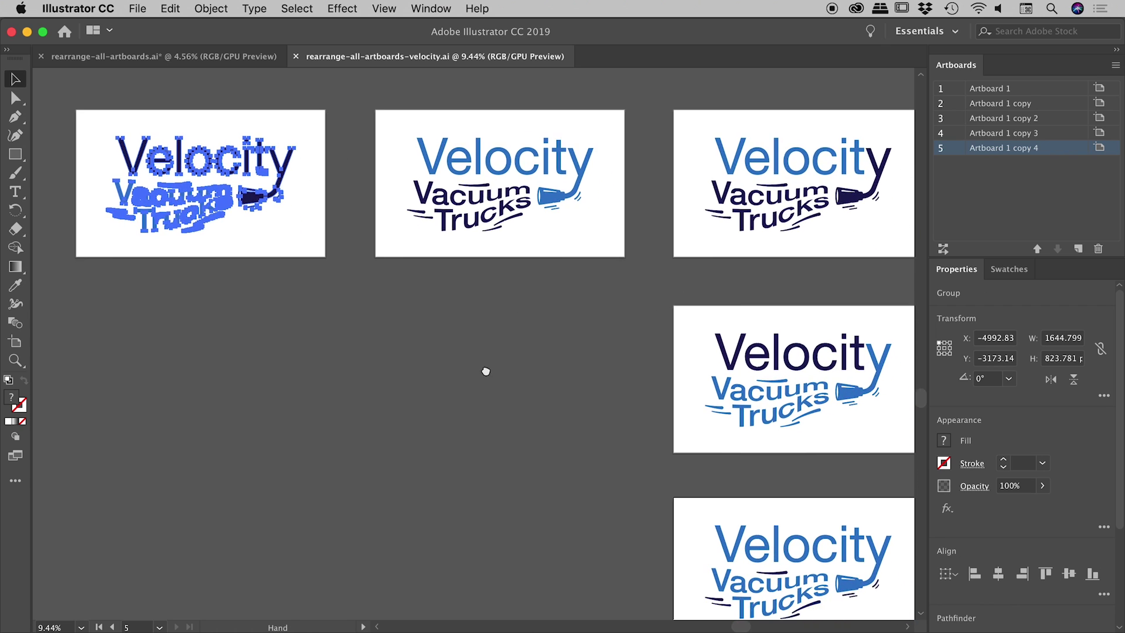
scroll(486, 371, "down", 1)
scroll(472, 372, "down", 1)
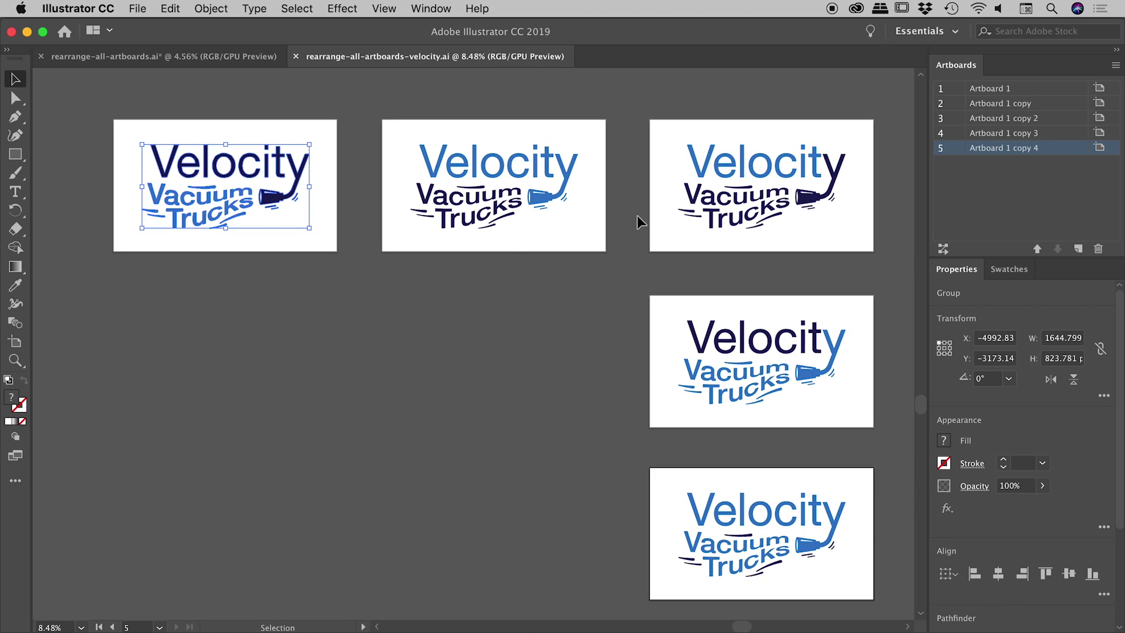
left_click(513, 266)
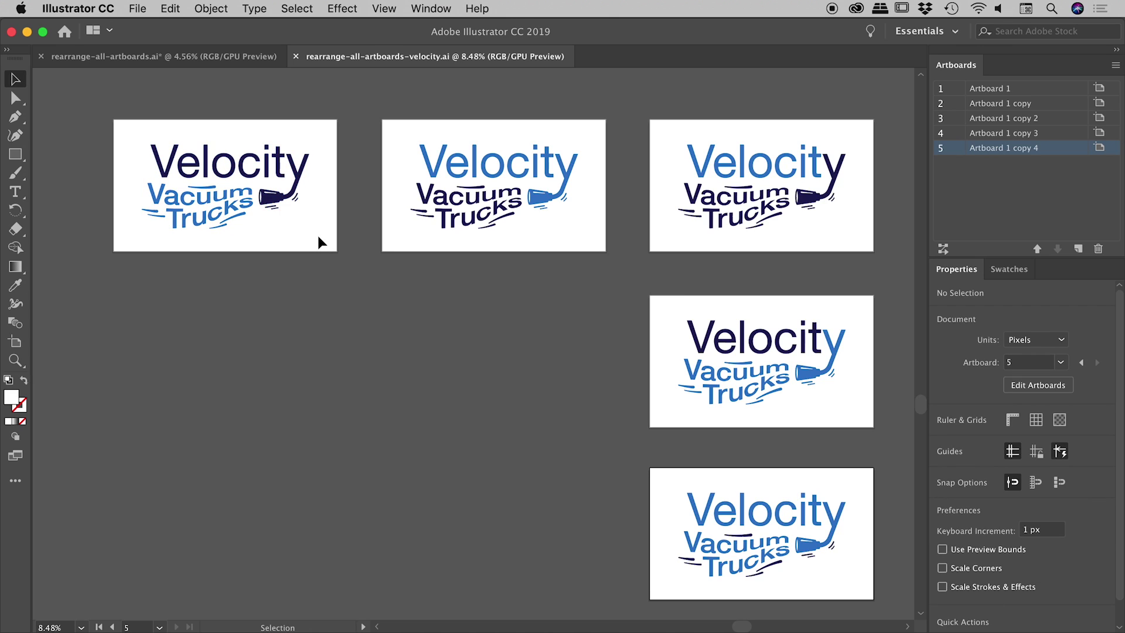
key("shift")
key("shift+o")
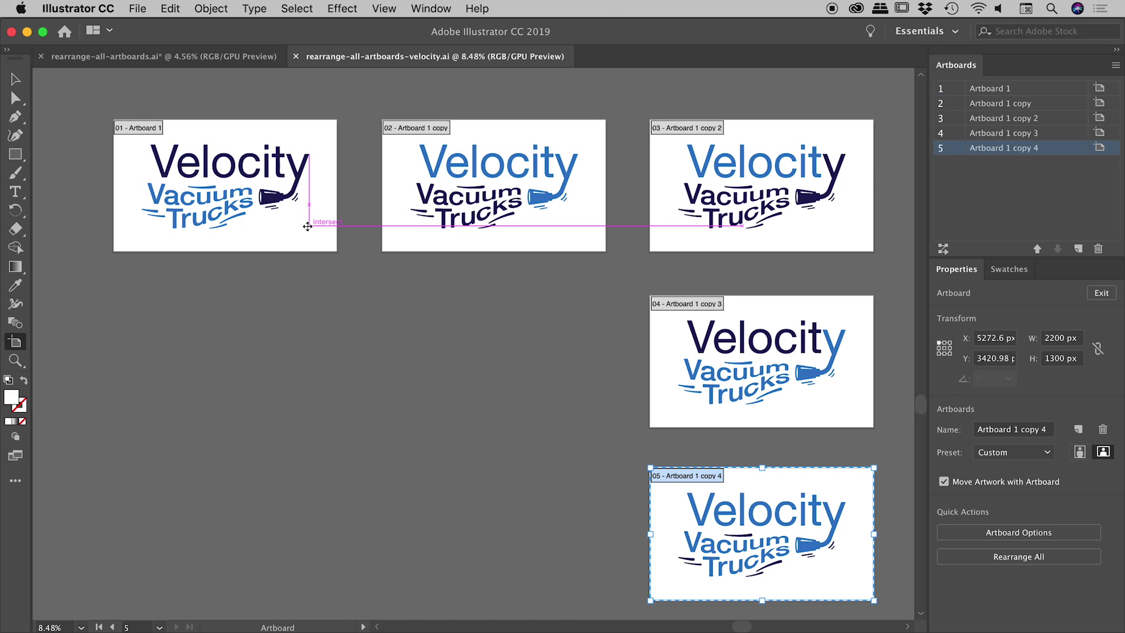
left_click(307, 226)
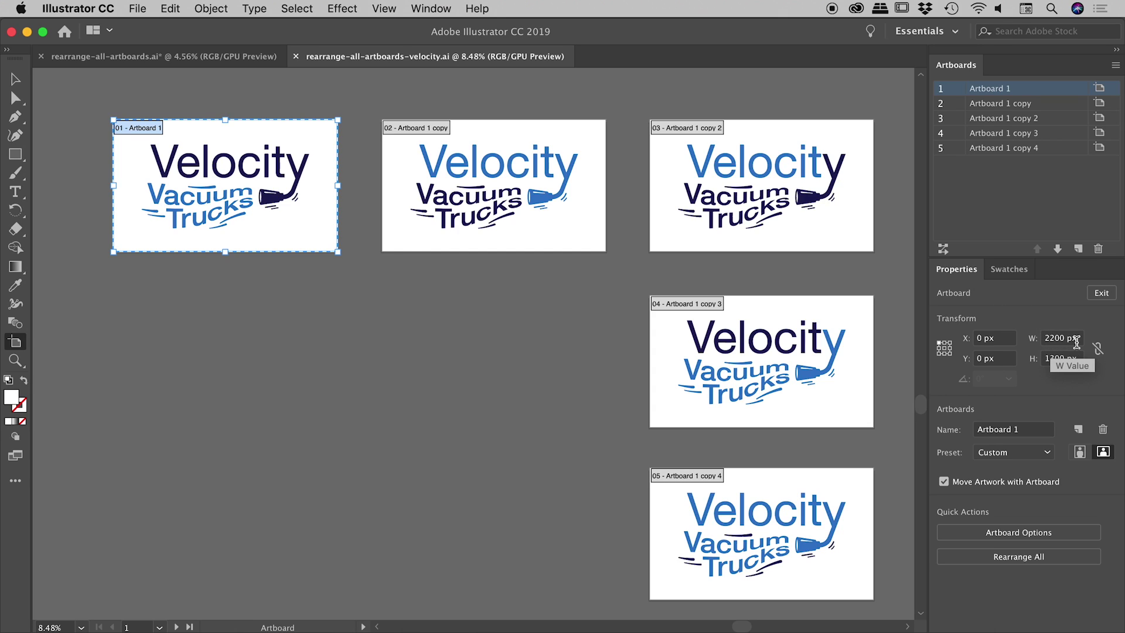
left_click(15, 80)
left_click_drag(410, 344, 495, 533)
Step: Alt-drag a copy of Artboard 1 directly above it and fill its logo dark blue
key("shift+o")
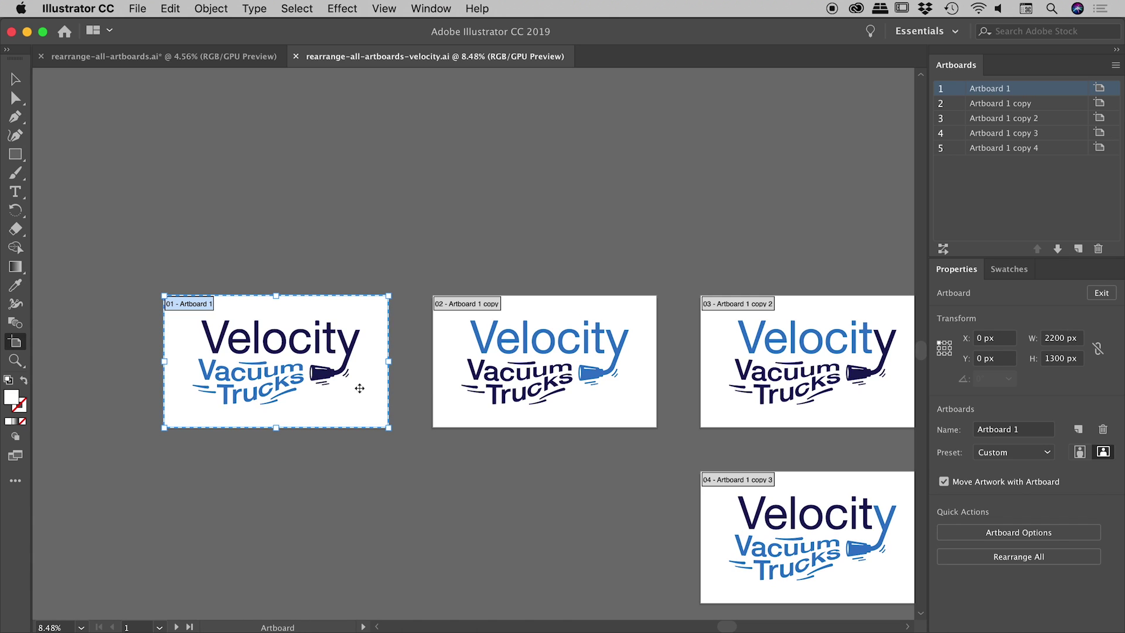
left_click_drag(356, 422, 374, 262)
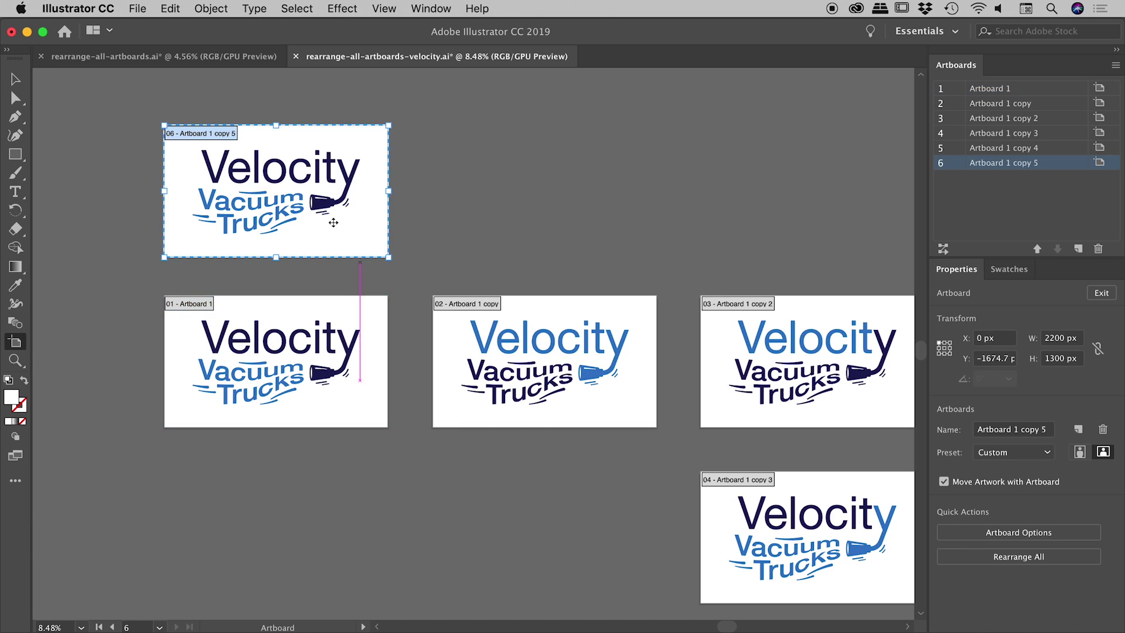
key("Escape")
left_click(287, 184)
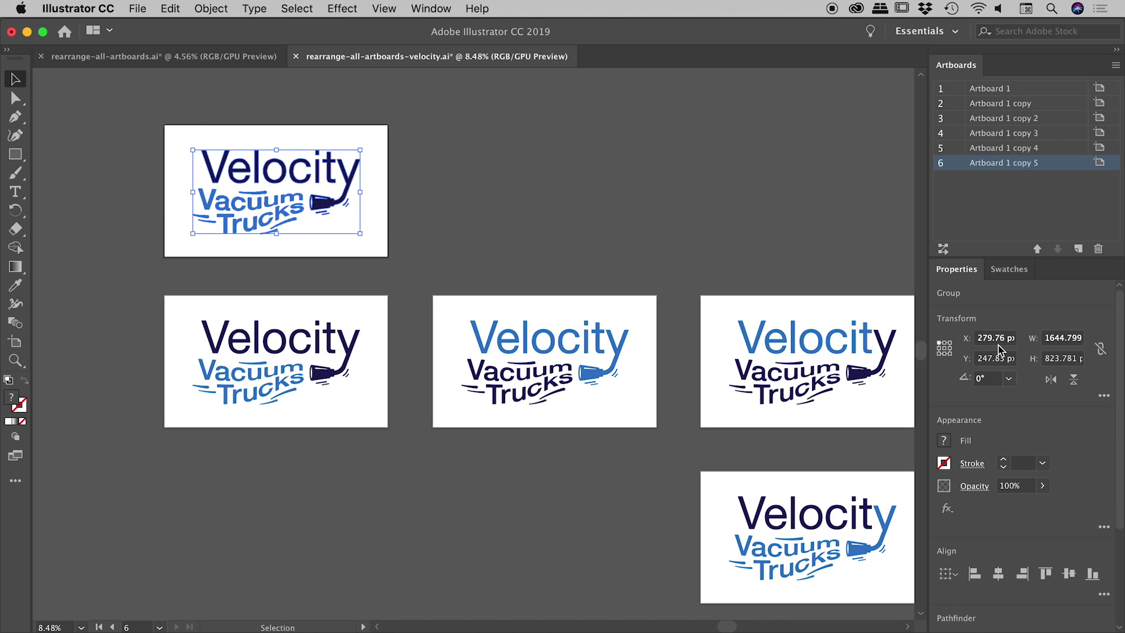
left_click(1010, 269)
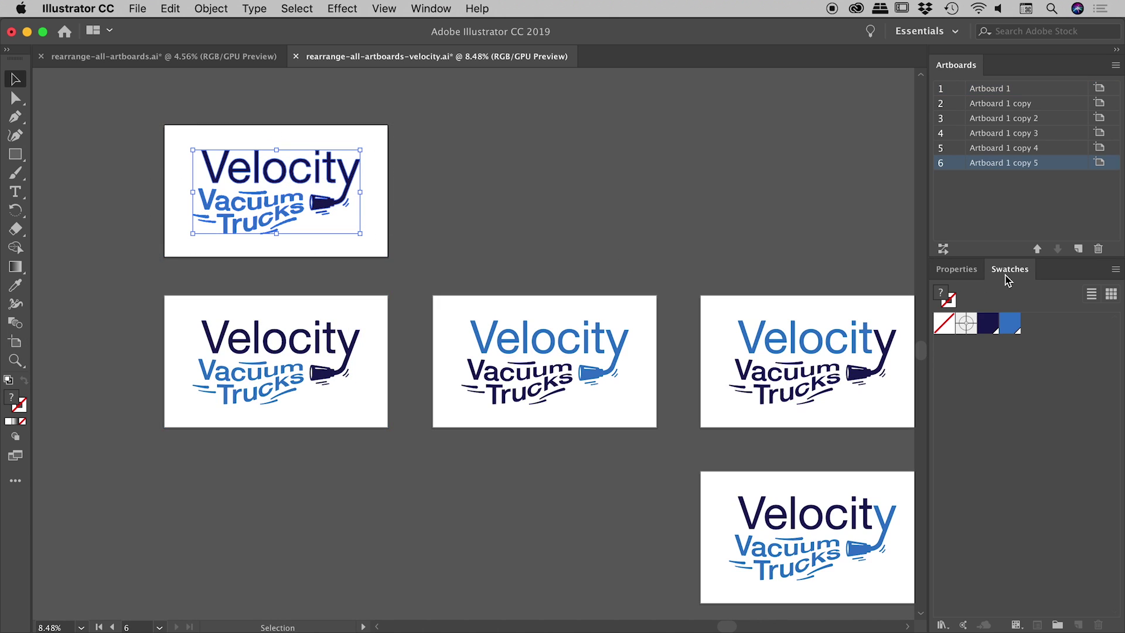
left_click(990, 325)
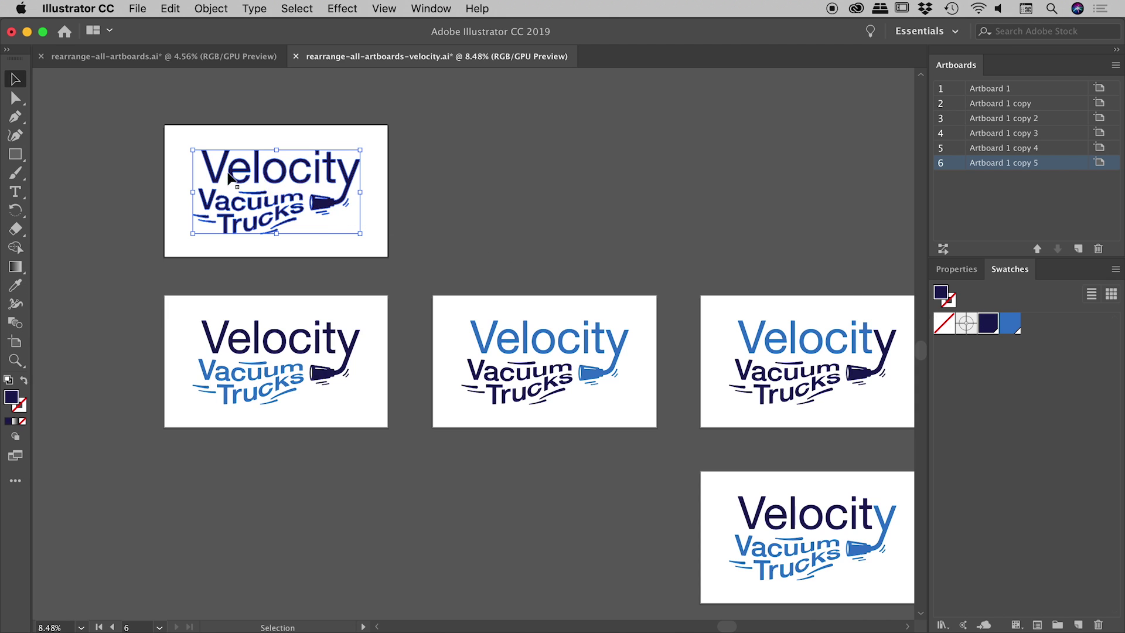
left_click(433, 167)
Step: Duplicate the dark blue artboard above itself and fill that logo light blue, making seven artboards
left_click_drag(433, 165, 448, 294)
key("shift+o")
left_click_drag(358, 364, 357, 209)
key("v")
left_click_drag(152, 100, 412, 224)
left_click(1018, 323)
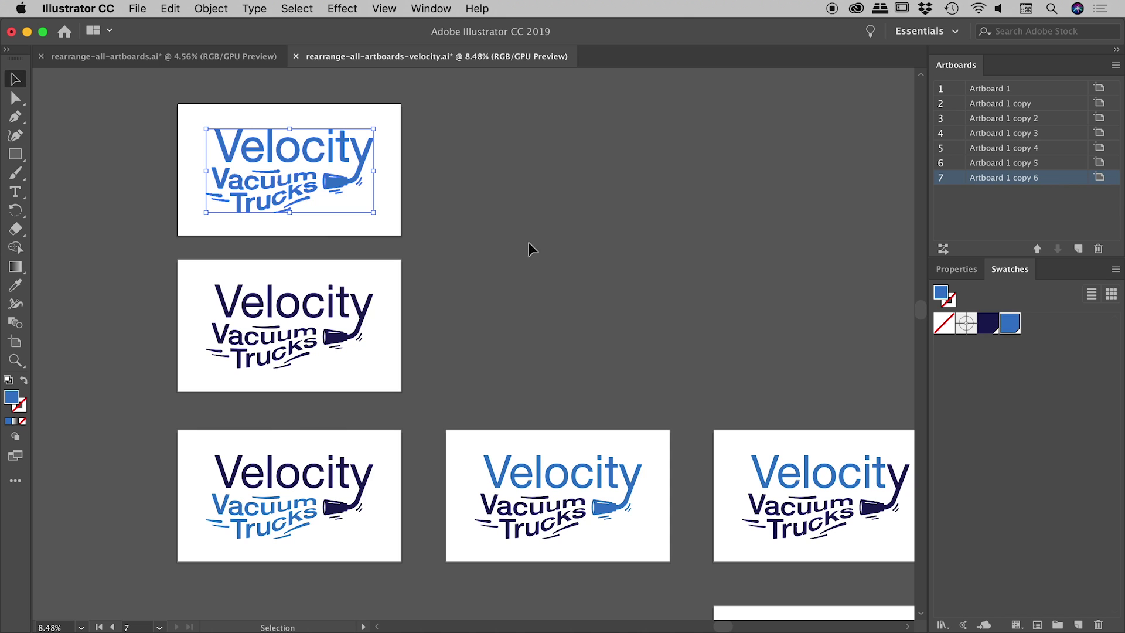
left_click(561, 262)
left_click(542, 281, "alt+super")
scroll(542, 281, "down", 3)
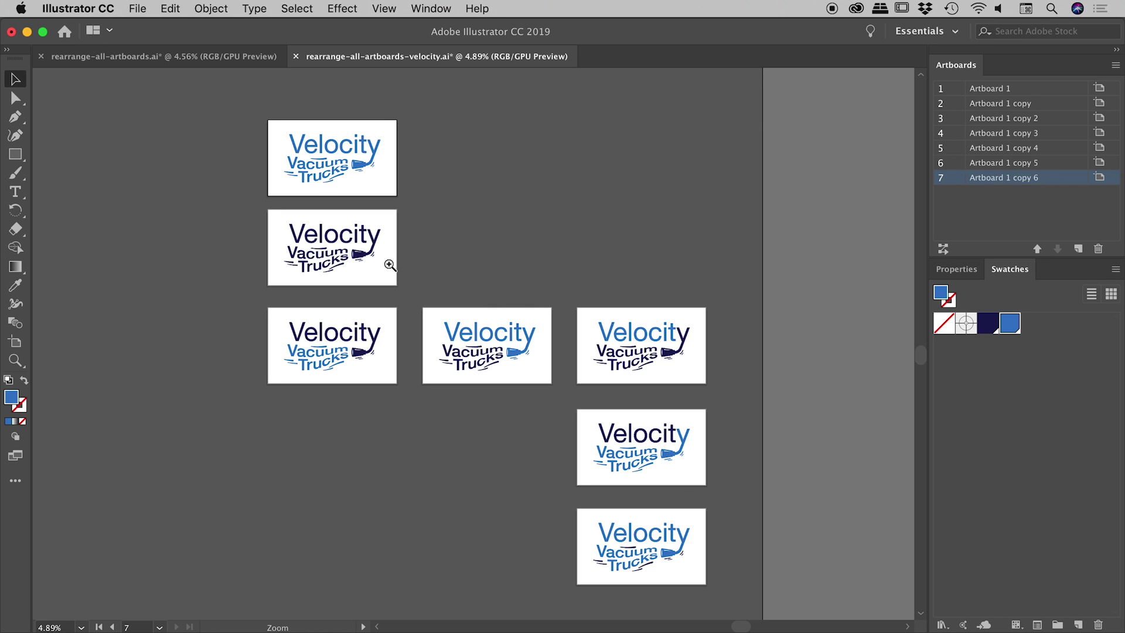
Step: Move the dark blue artboard, Artboard 1 copy 5, to first place in the Artboards panel
scroll(395, 264, "up", 3)
left_click_drag(226, 199, 352, 234)
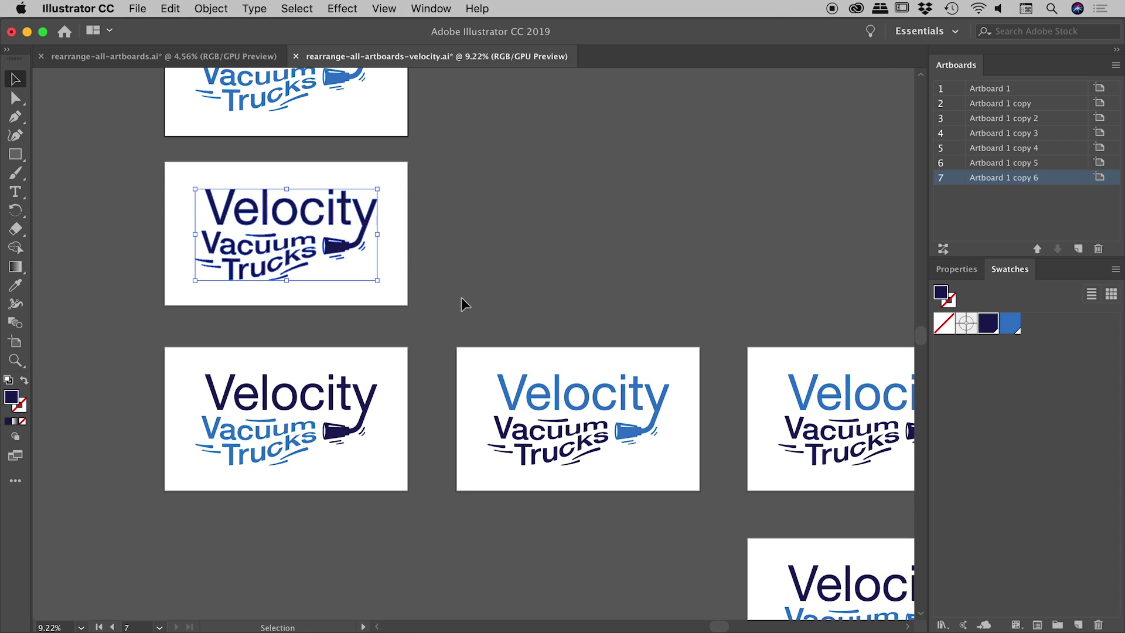
key("z")
scroll(439, 257, "down", 2)
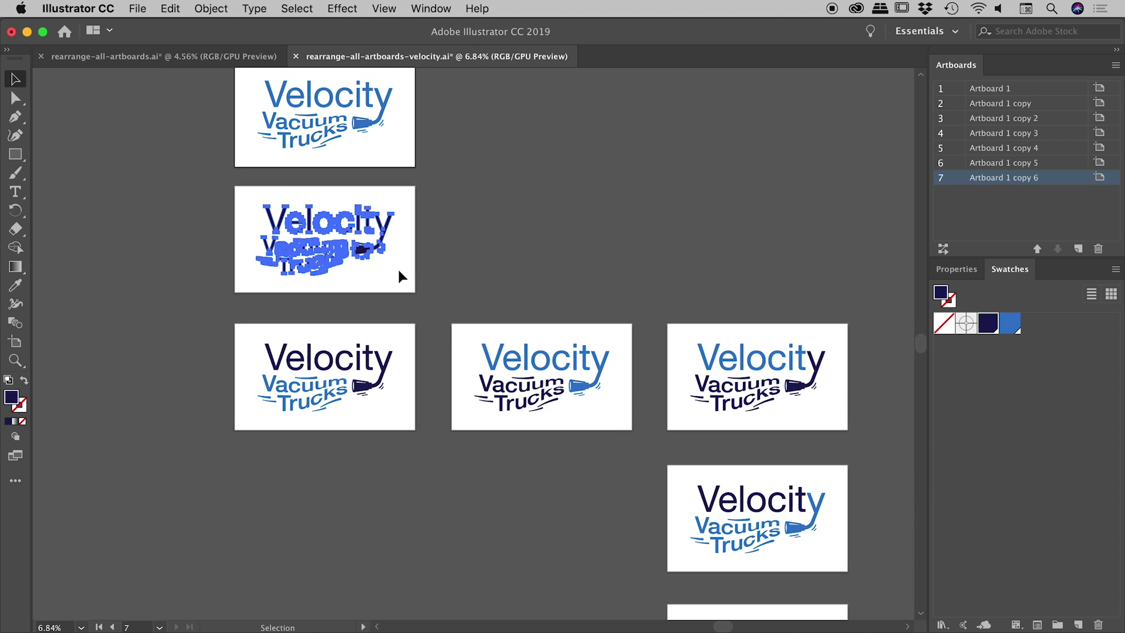
left_click(409, 275)
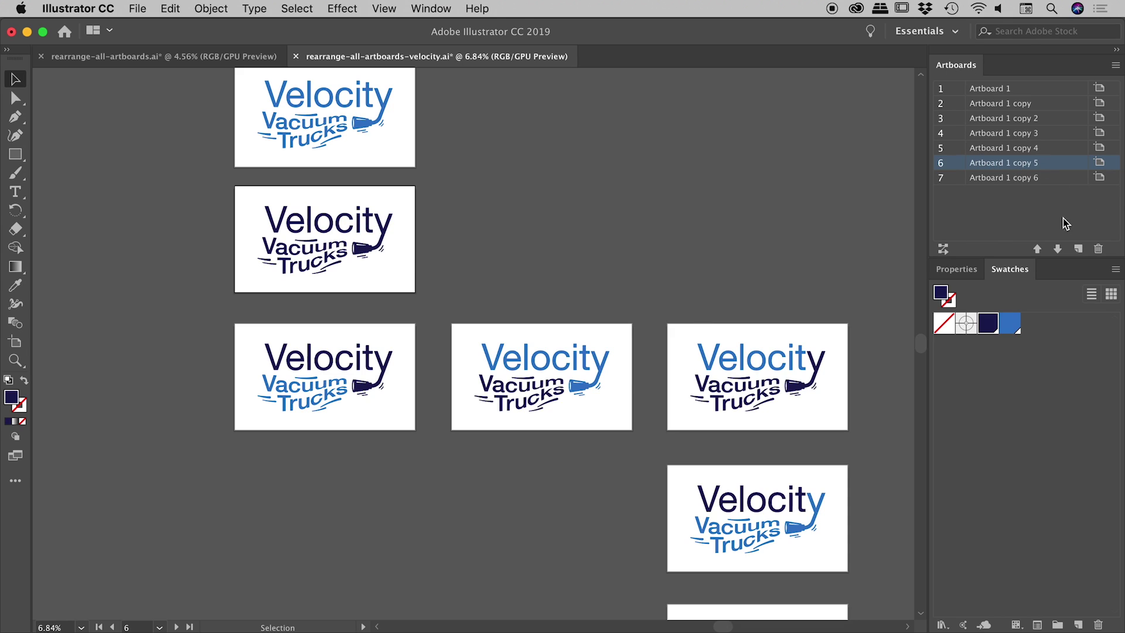
left_click(1037, 250)
left_click(1037, 249)
left_click(1037, 249)
left_click(1037, 249)
left_click(1037, 249)
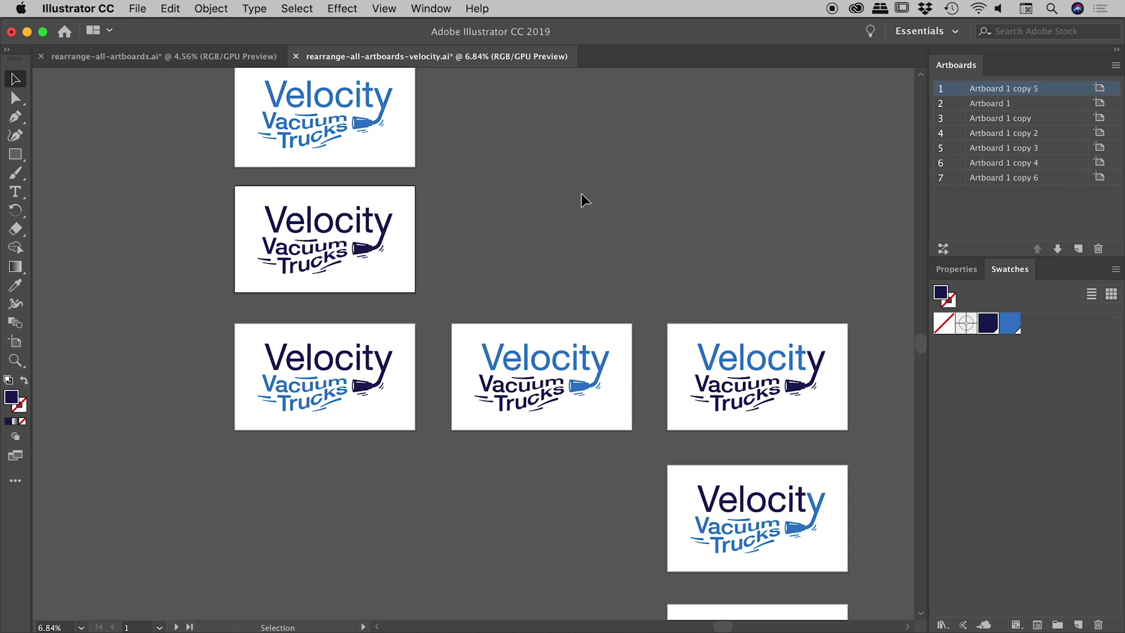
Step: Move the light blue Artboard 1 copy 6 up to second place in the order
scroll(557, 196, "up", 2)
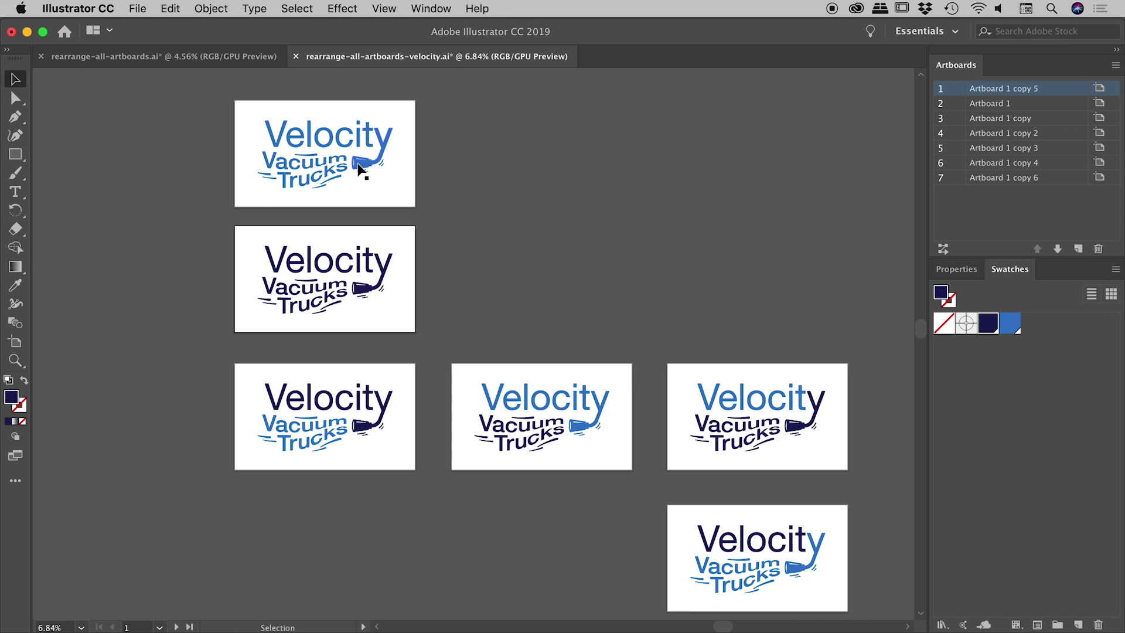
left_click(397, 190)
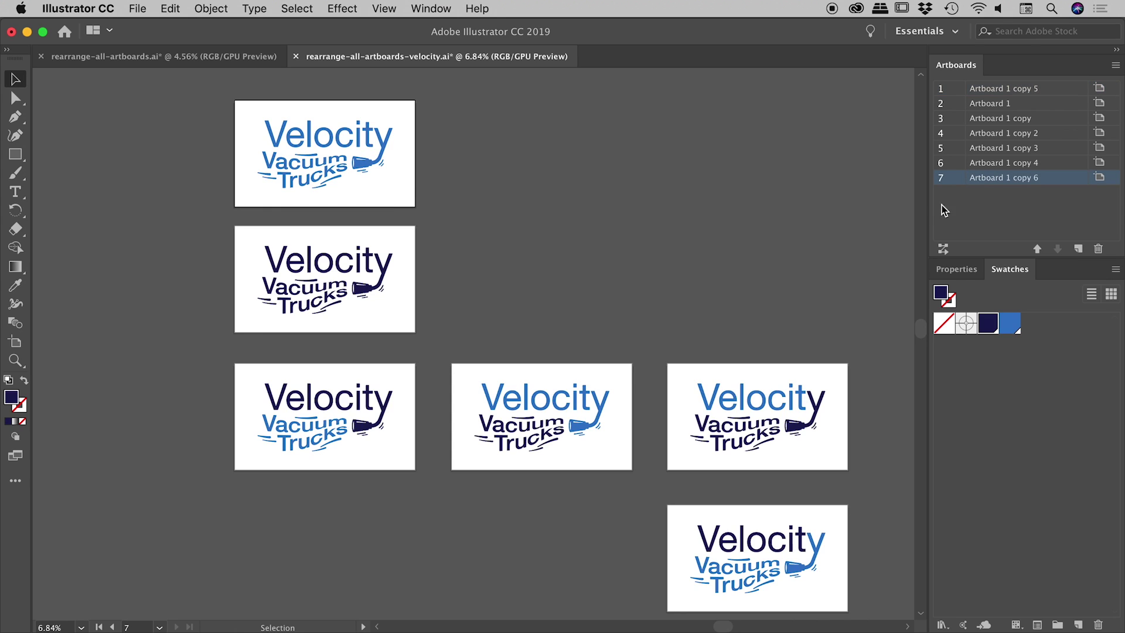
left_click(1037, 248)
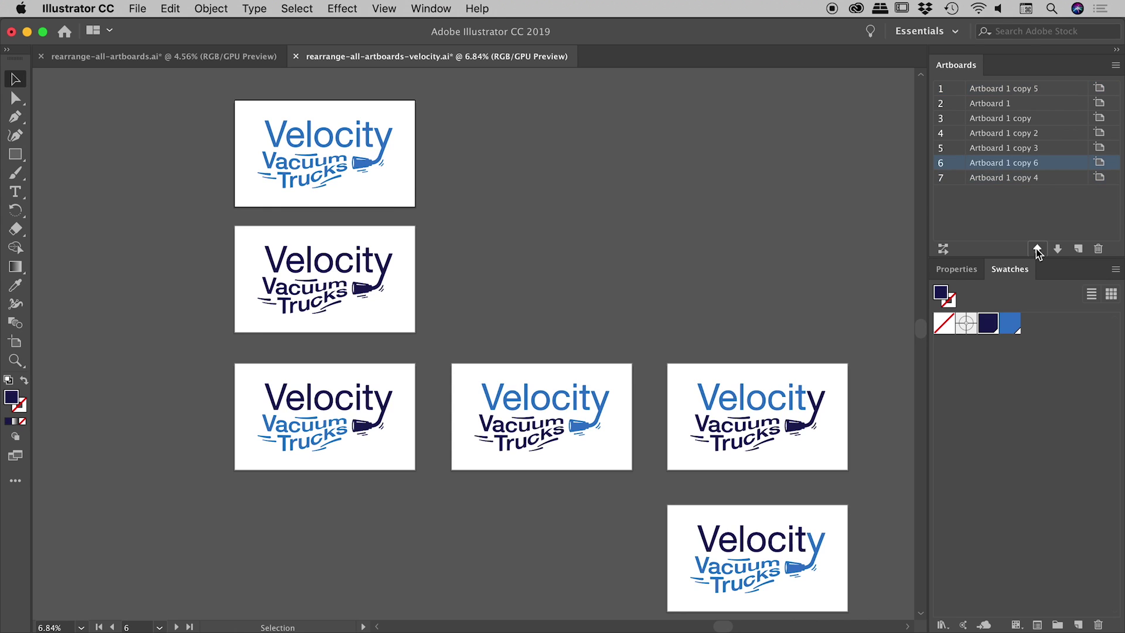
left_click(1037, 248)
left_click(1036, 249)
left_click(1037, 248)
left_click(1037, 249)
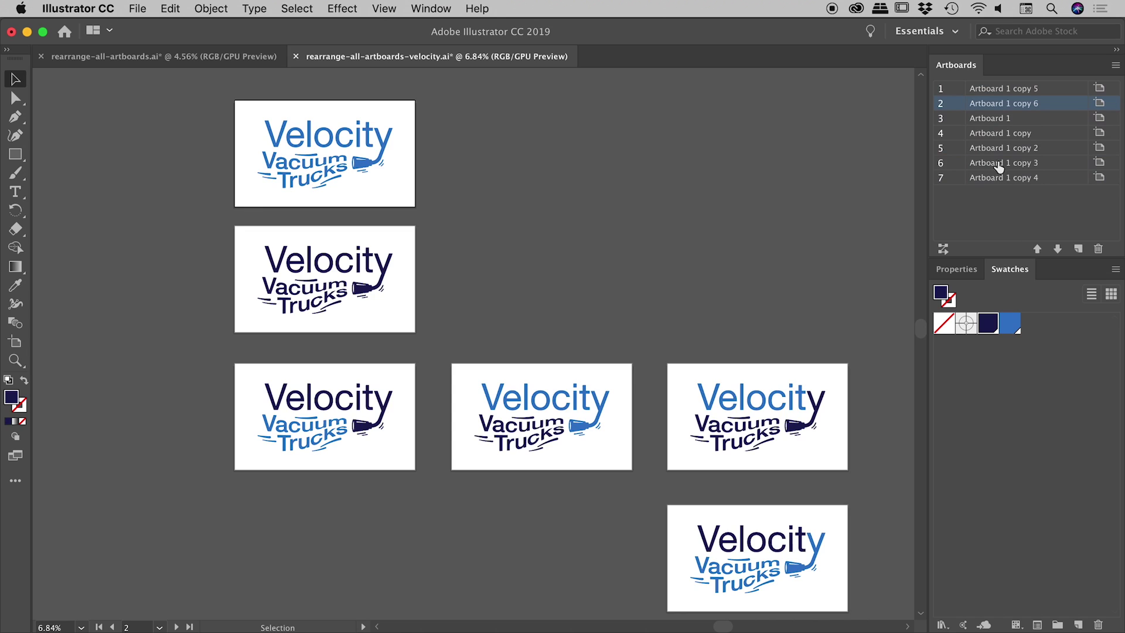
Step: Inspect the reordered artboards by activating several of them and zooming around the canvas
left_click(402, 317)
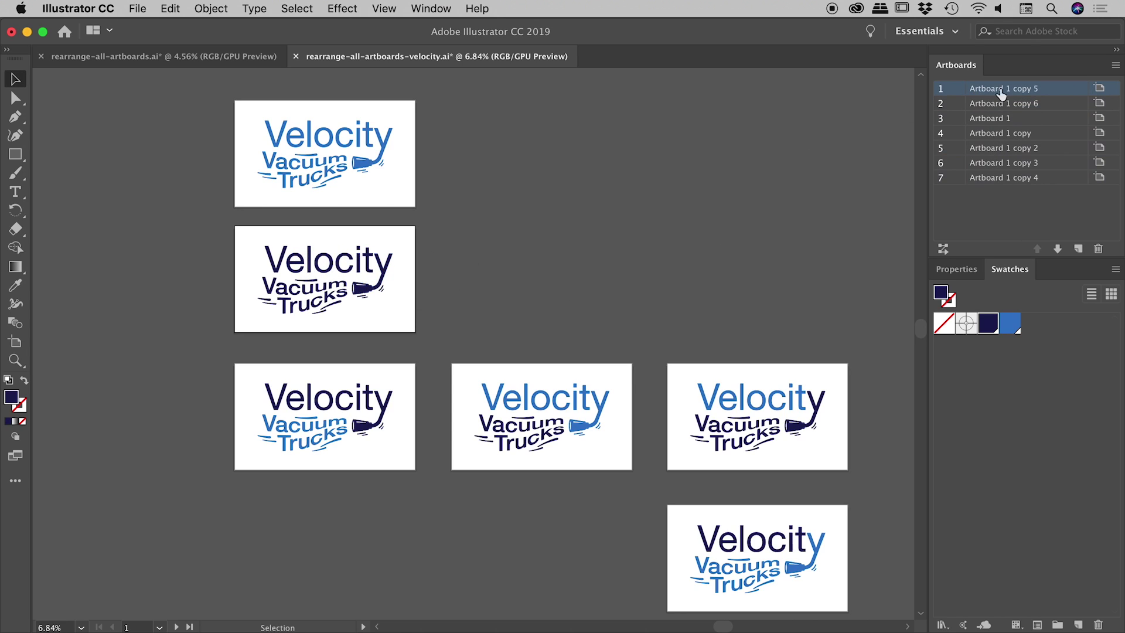
left_click(402, 202)
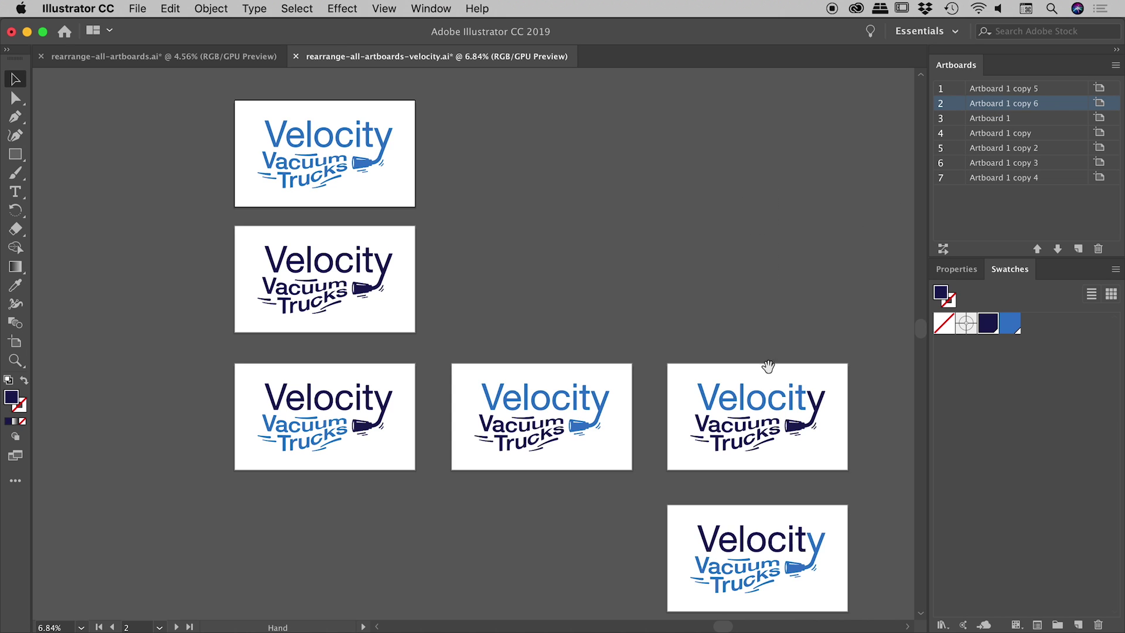
left_click_drag(766, 377, 725, 206)
left_click(773, 543)
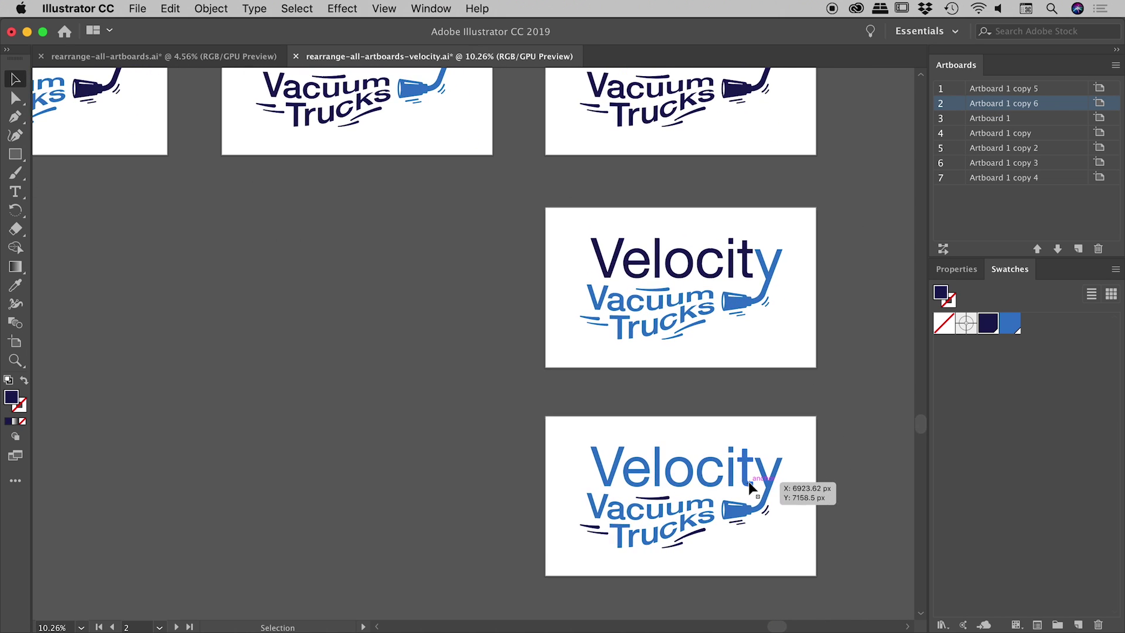
left_click_drag(728, 544, 727, 521)
scroll(728, 521, "up", 3)
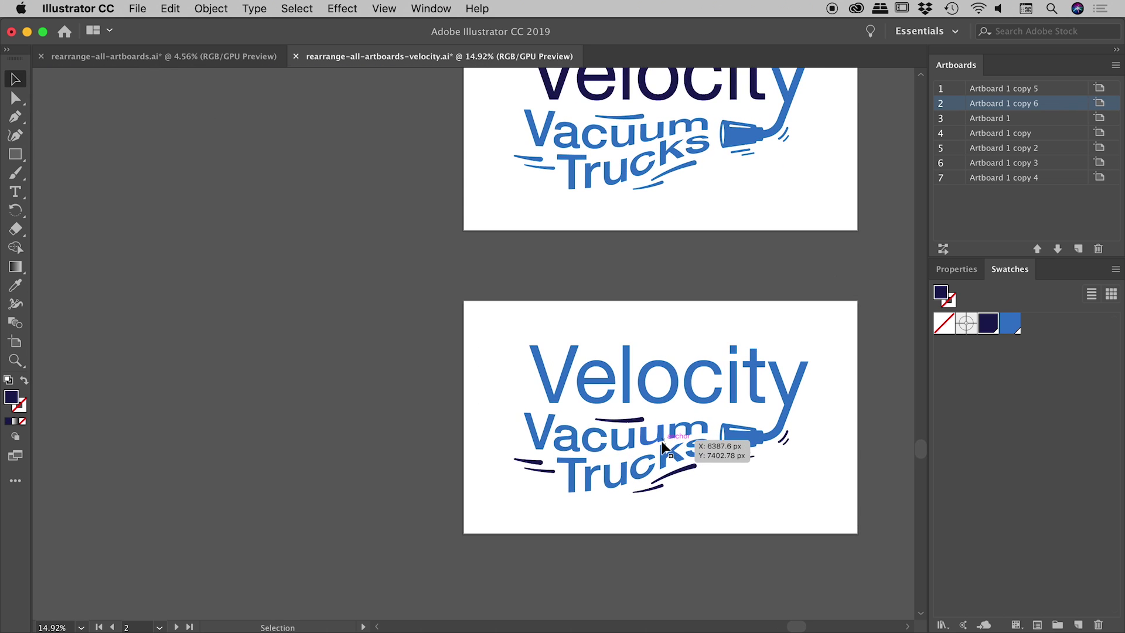
scroll(706, 500, "down", 5)
scroll(596, 502, "down", 3)
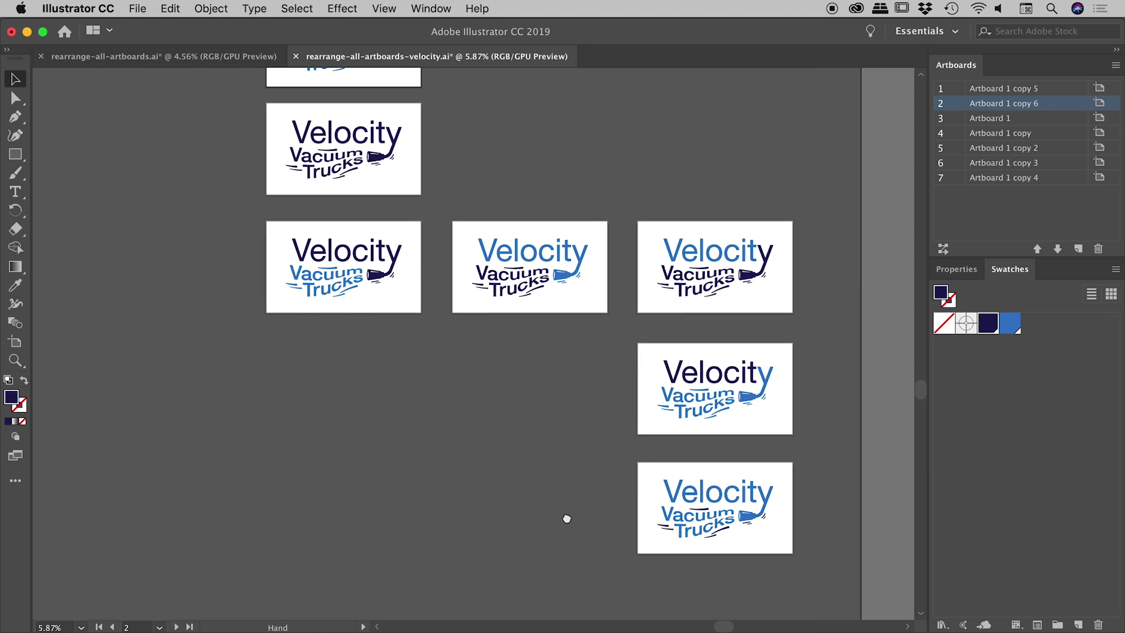
left_click(751, 532)
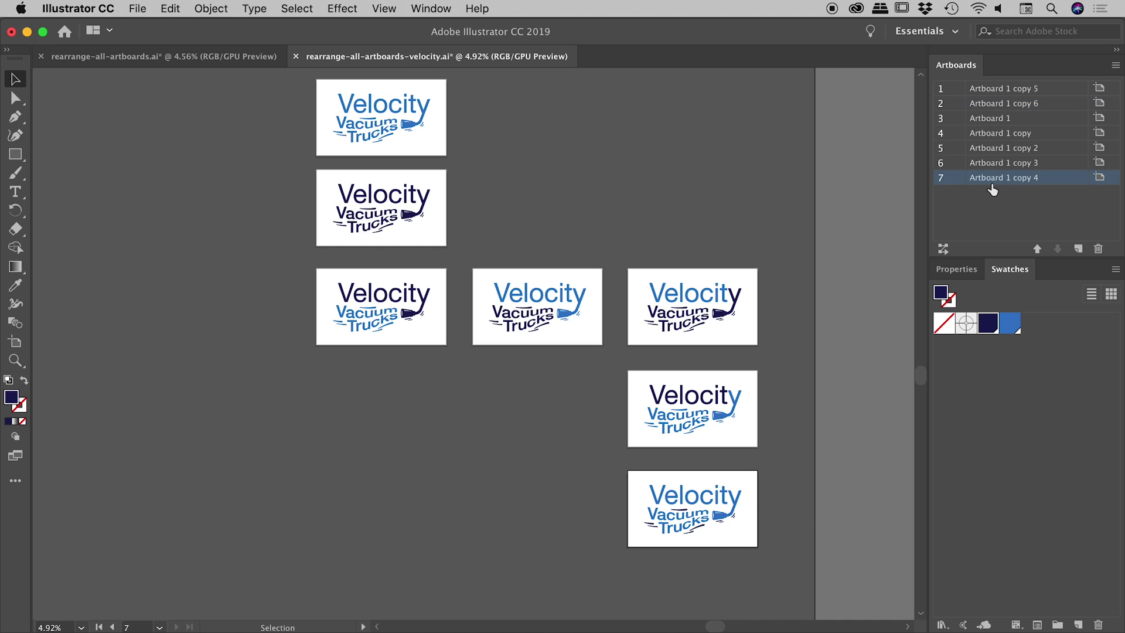
left_click_drag(650, 225, 614, 245)
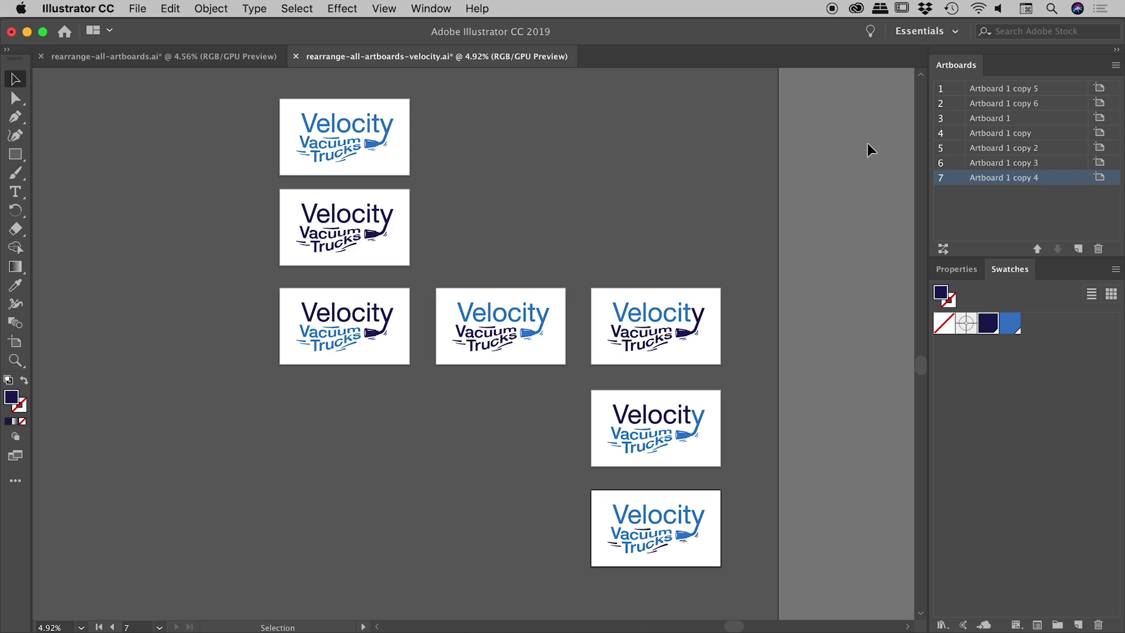
scroll(603, 184, "left", 2)
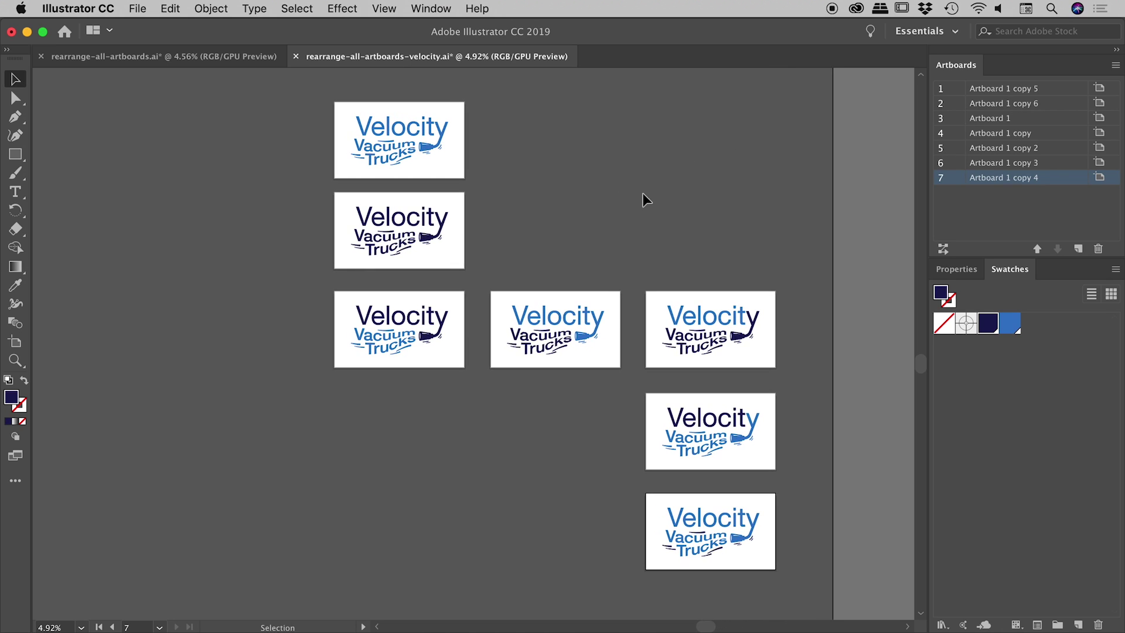
left_click(944, 249)
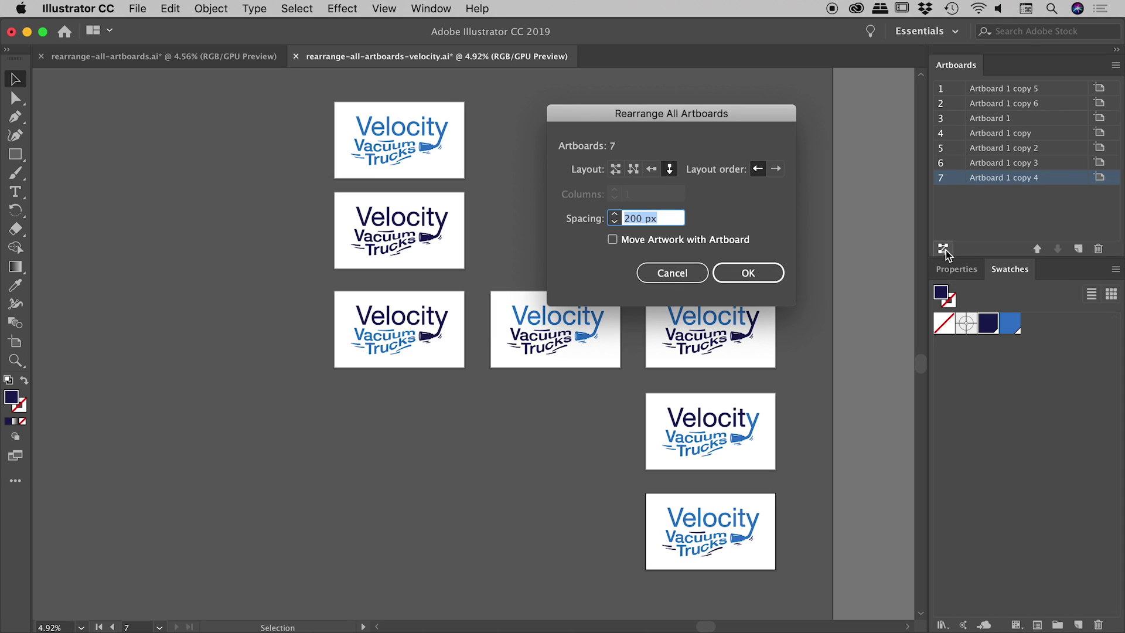
left_click(652, 170)
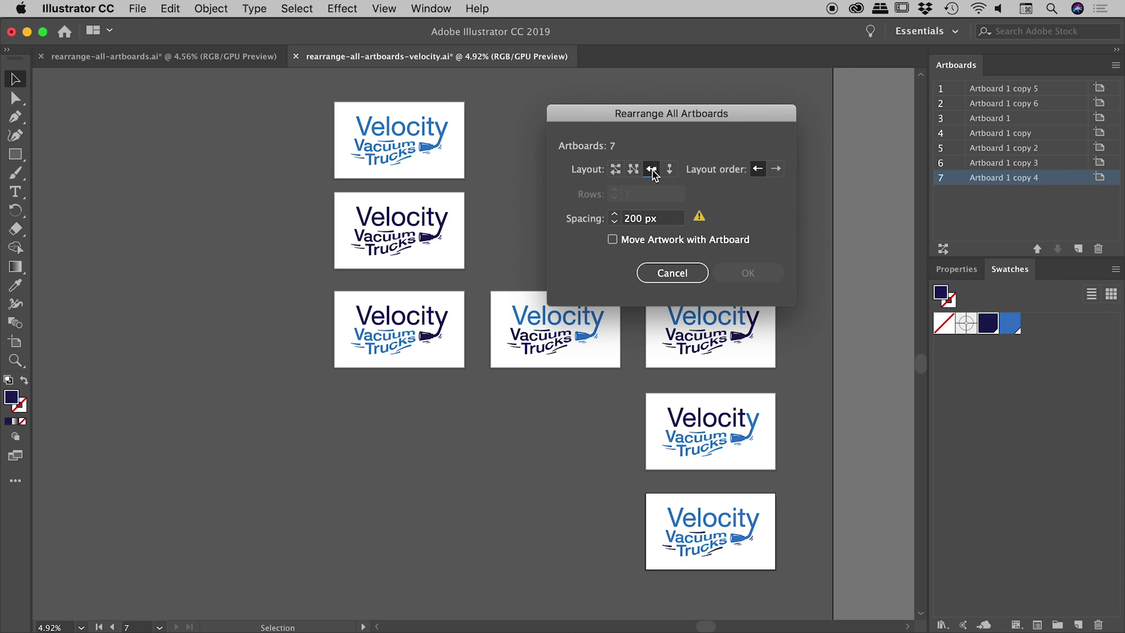
left_click(777, 170)
mouse_move(700, 223)
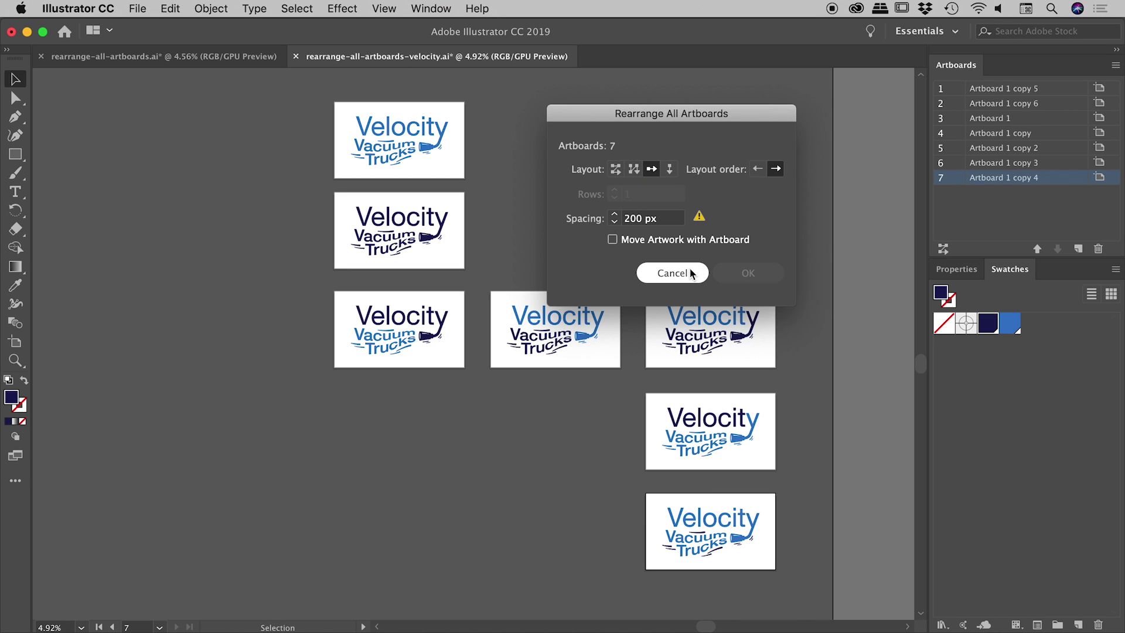
left_click(672, 274)
Step: Zoom out, activate Artboard 1 with the Artboard tool, and display its Properties panel
left_click_drag(644, 258, 498, 258)
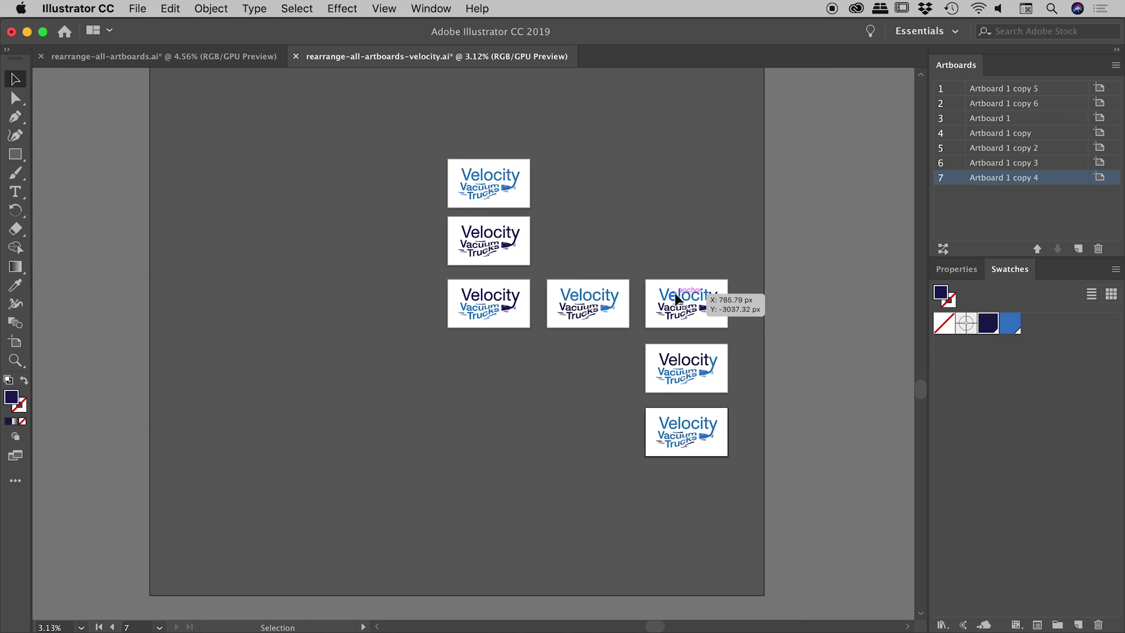
left_click(525, 318)
key("shift+o")
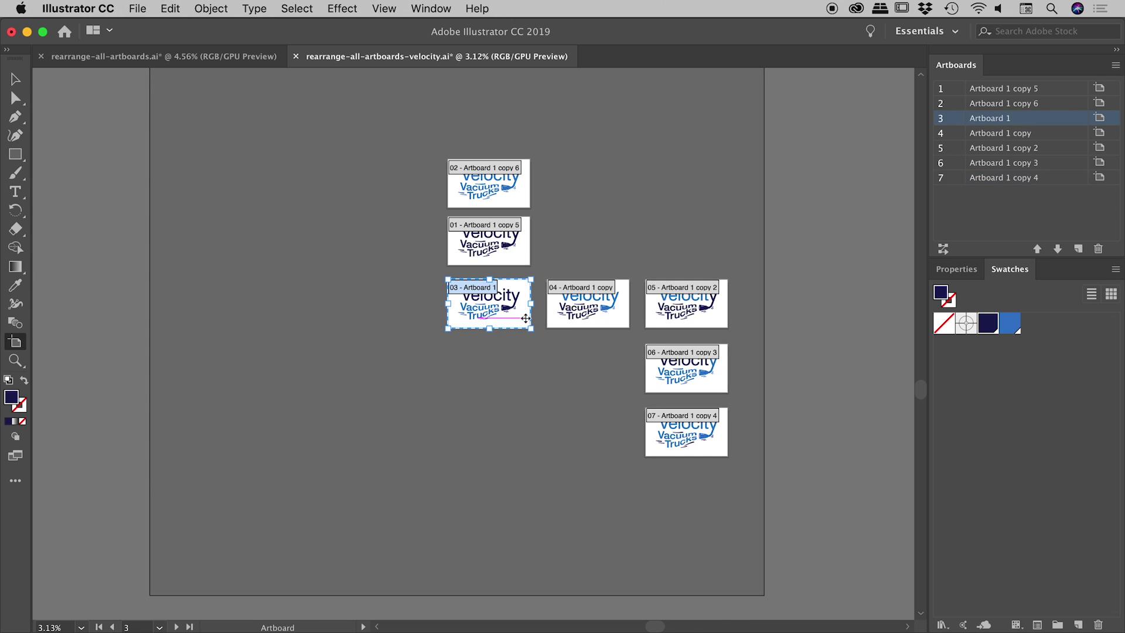
left_click(968, 270)
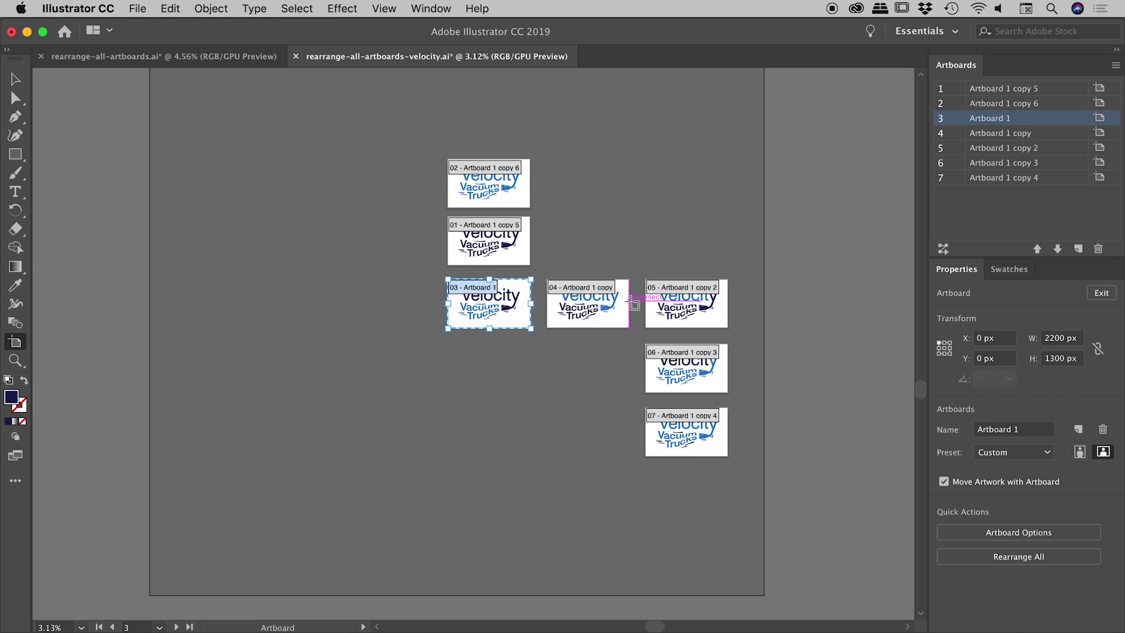
Step: Rearrange all artboards as a left-to-right Grid by Row with 4 columns, moving artwork along
left_click(943, 248)
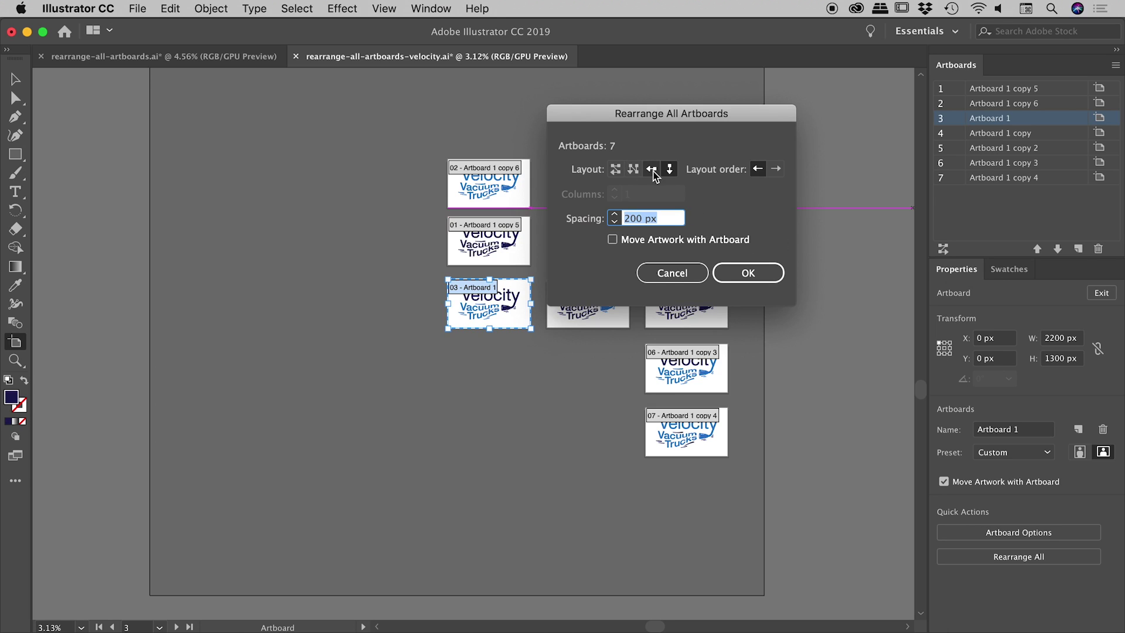
left_click(652, 170)
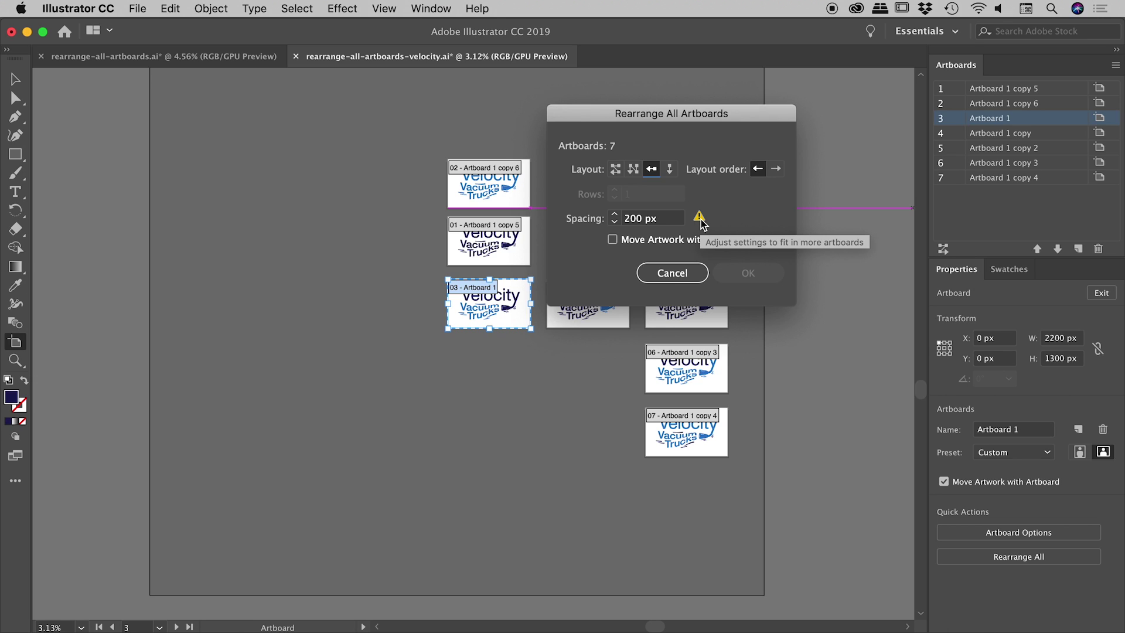
left_click(616, 169)
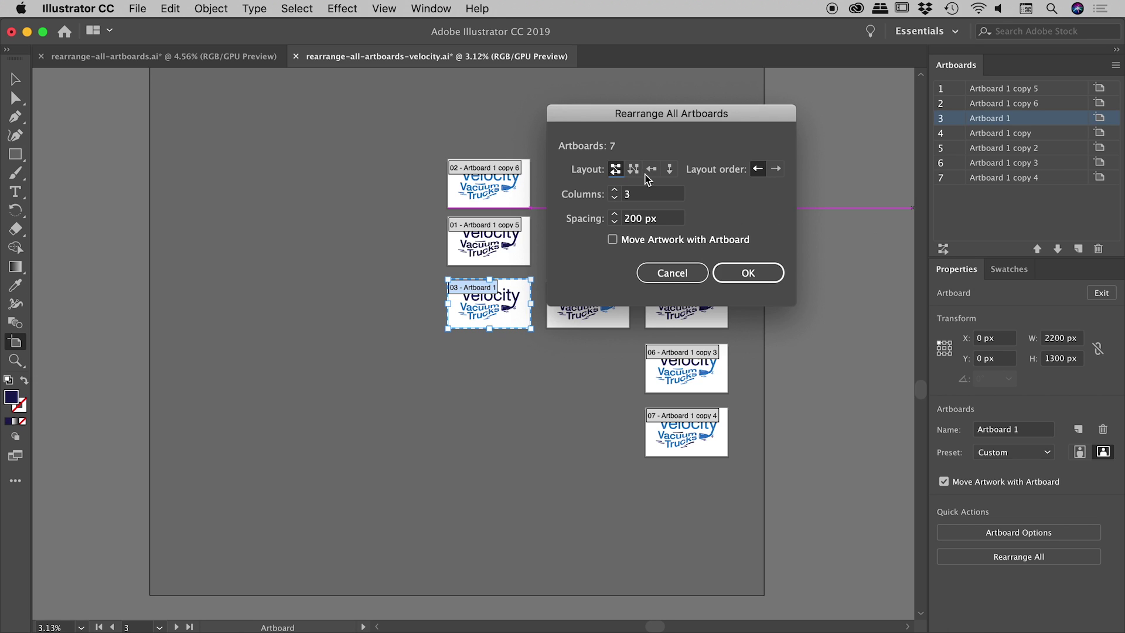
left_click(776, 168)
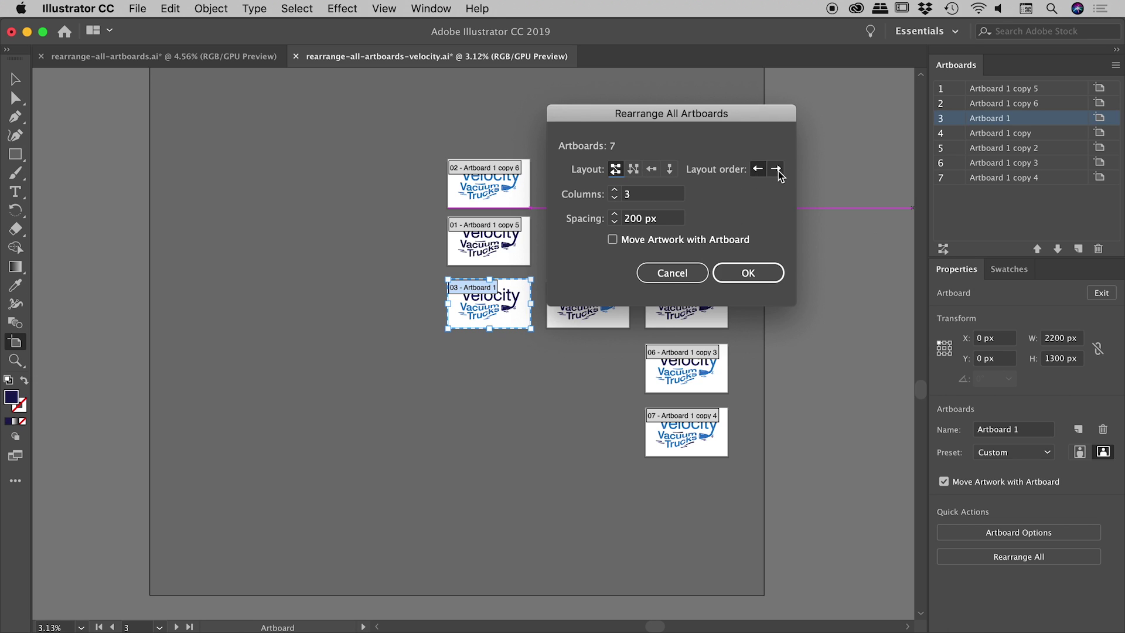
left_click(615, 191)
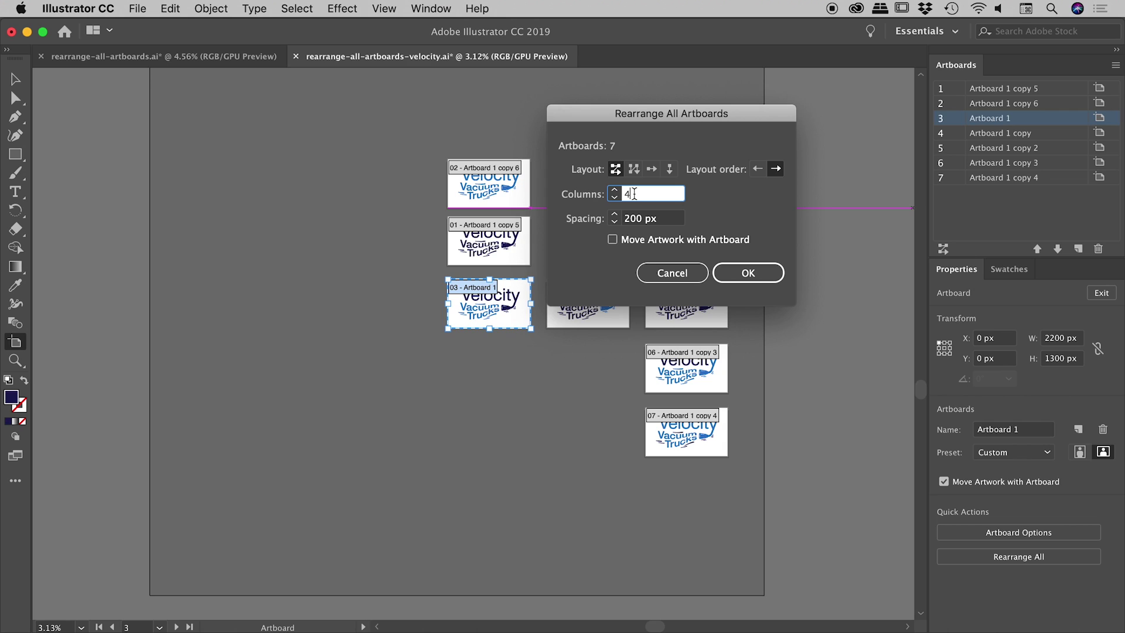
left_click(630, 240)
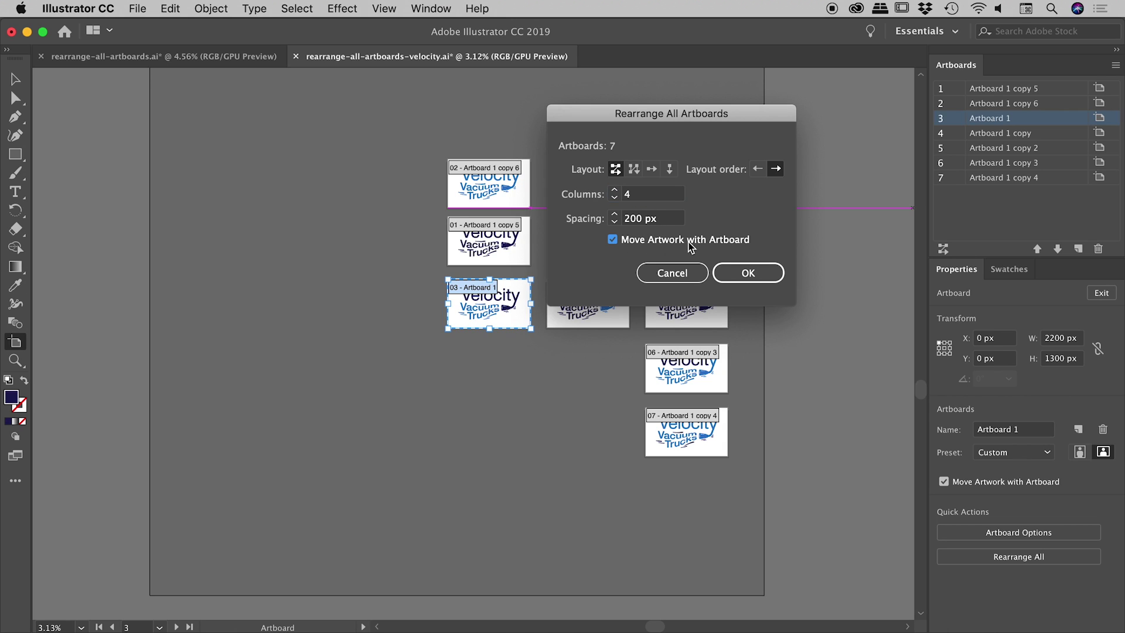
left_click(752, 273)
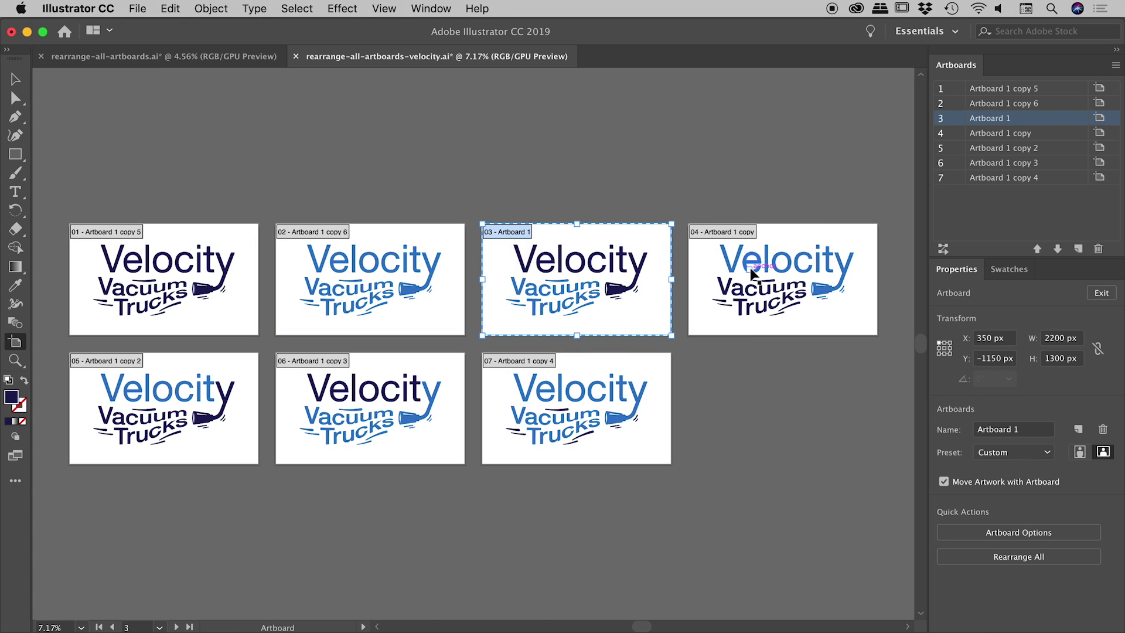
key("Escape")
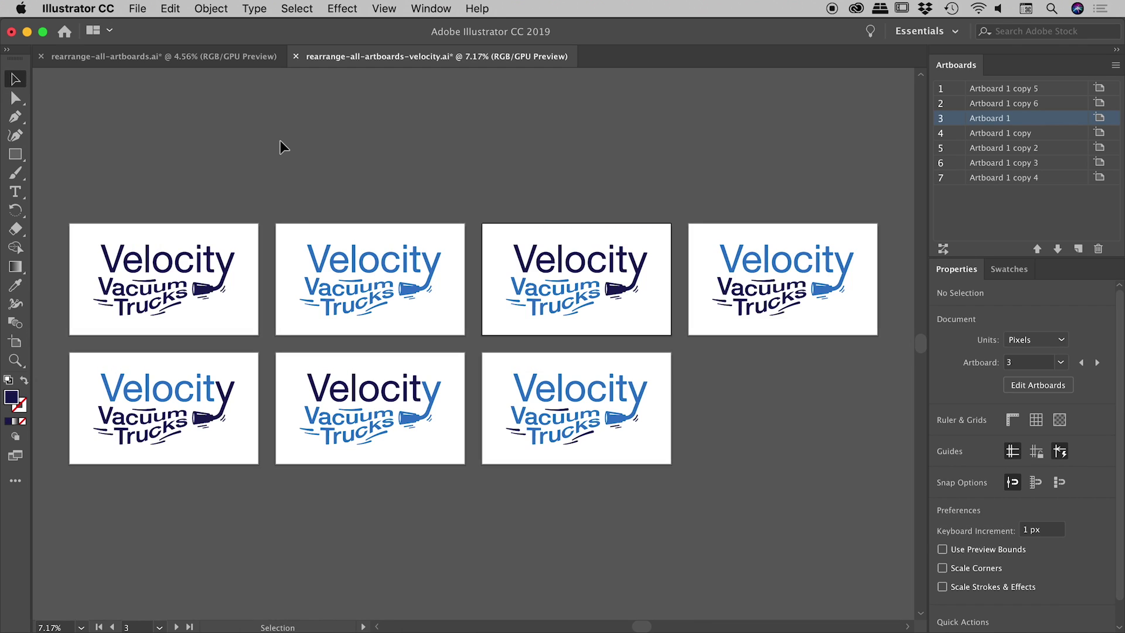